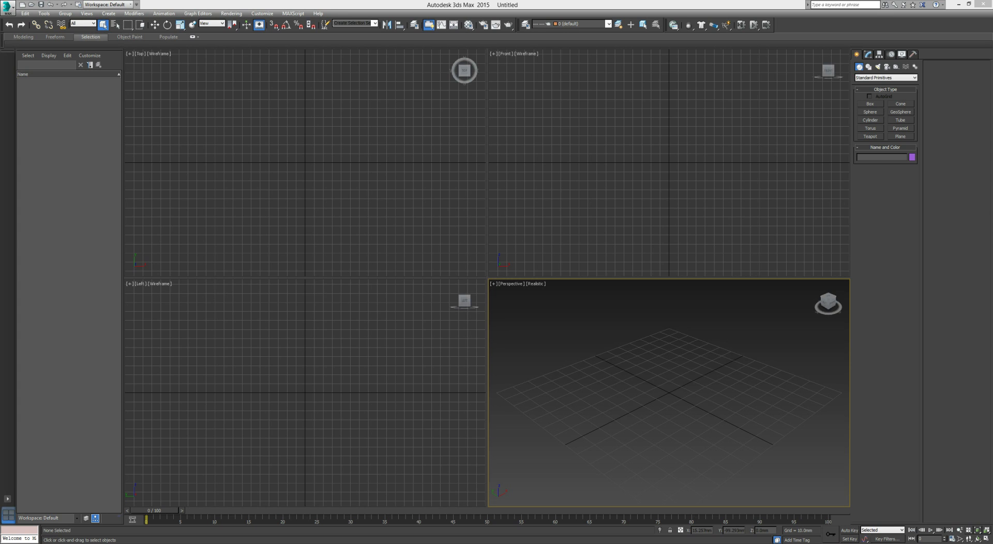
Step: Create a Torus Knot near the origin in the Perspective viewport, with a cross-section radius of about 5.8 mm
click(865, 78)
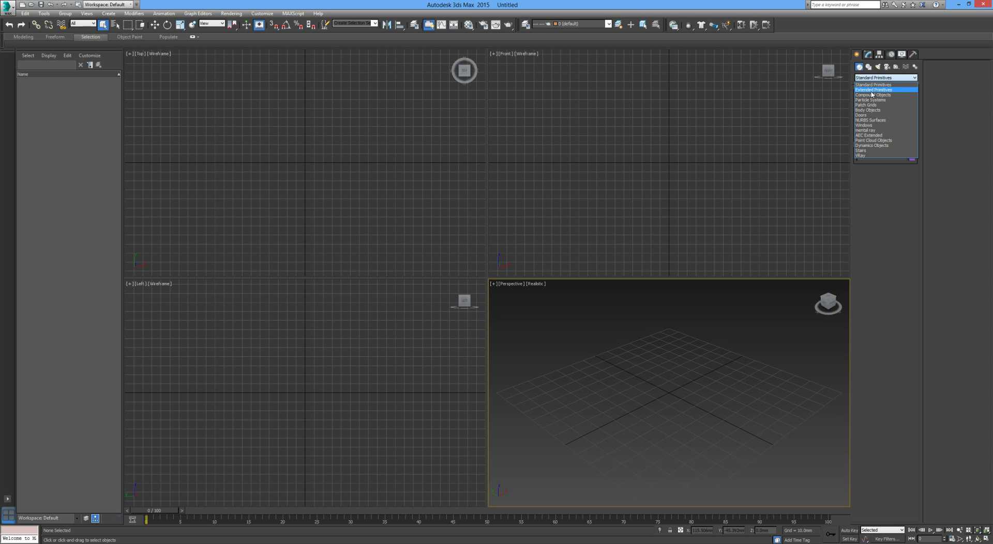
click(872, 91)
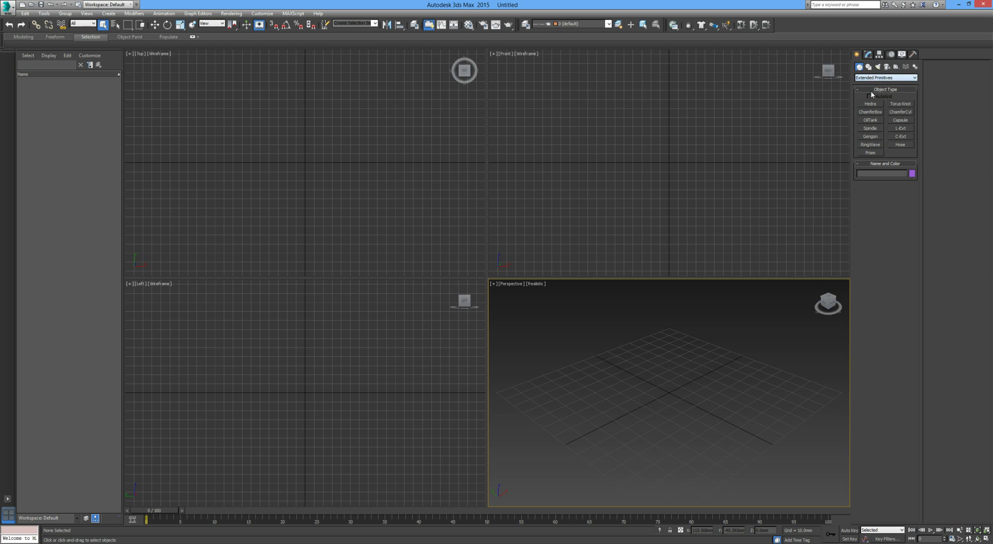
click(899, 106)
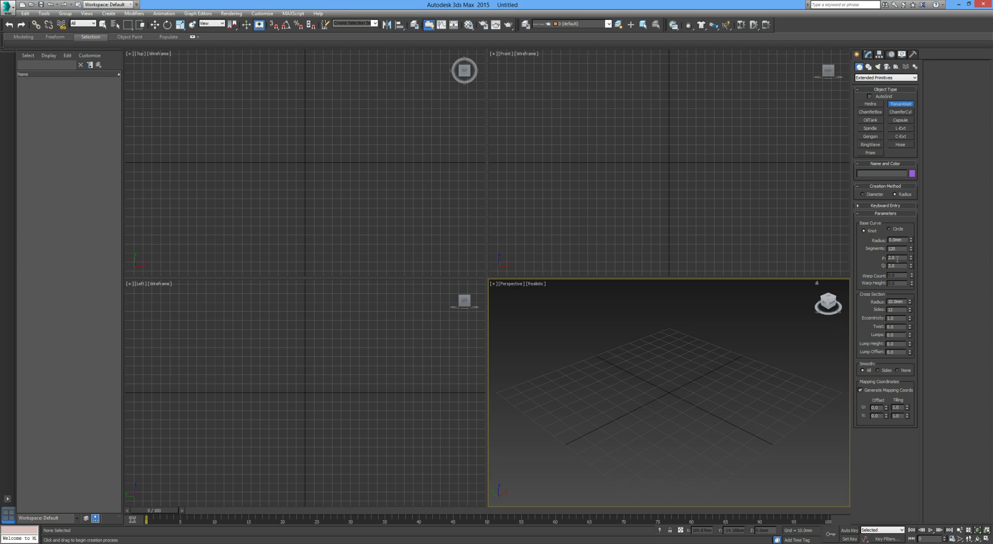
drag(897, 258, 877, 260)
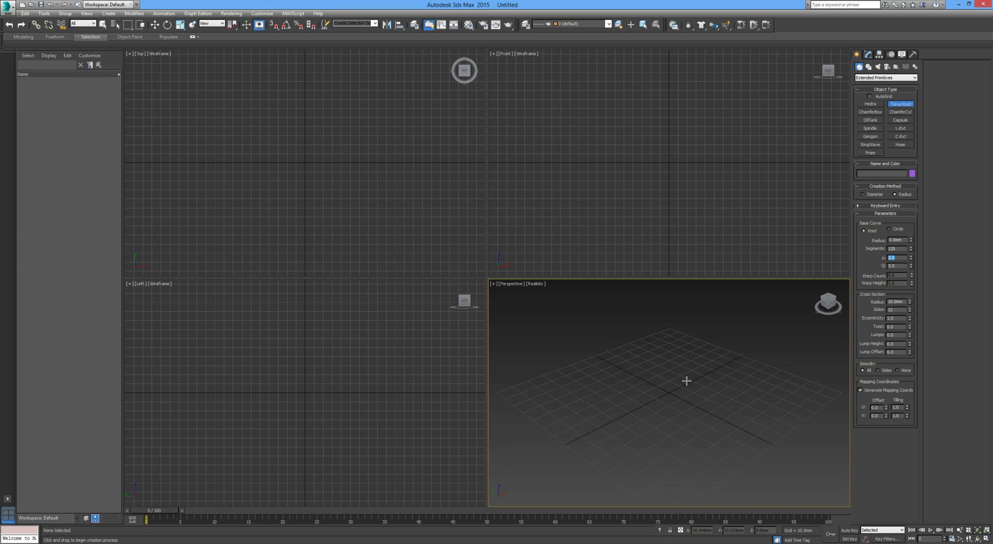
drag(672, 391, 736, 384)
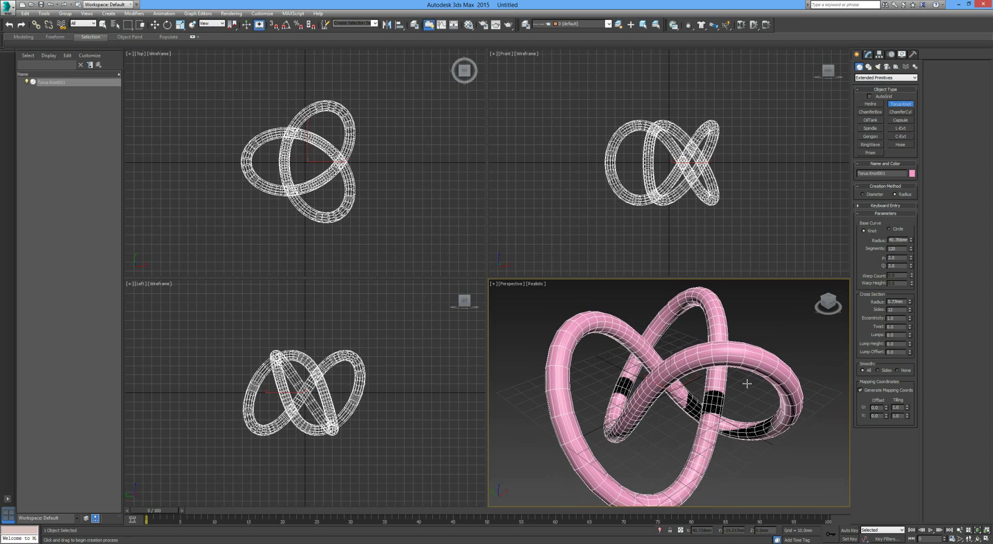
click(746, 383)
scroll(746, 393, down, 2)
middle_drag(747, 393, 728, 374)
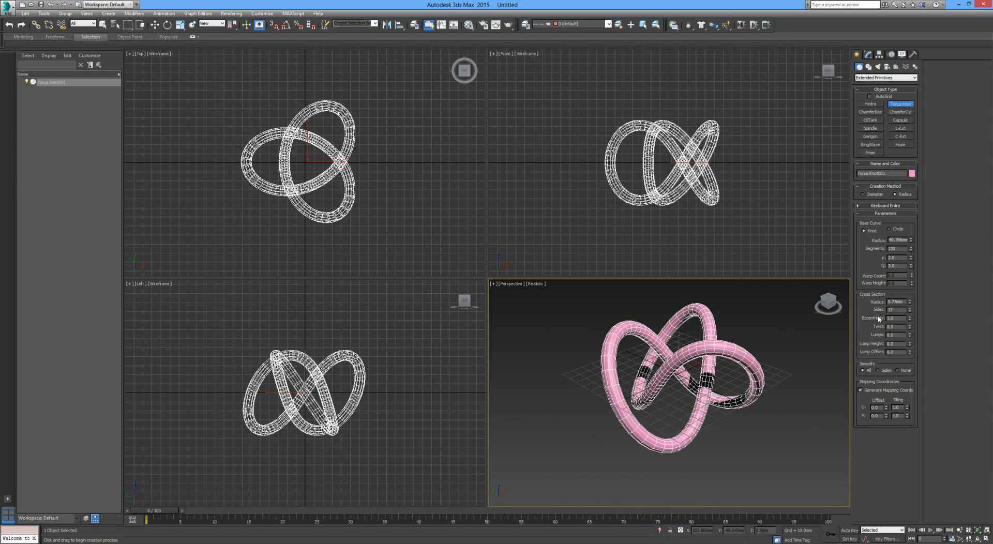
Step: Set the torus knot's base curve parameters to P 5 and Q 6
text(1)
key(Return)
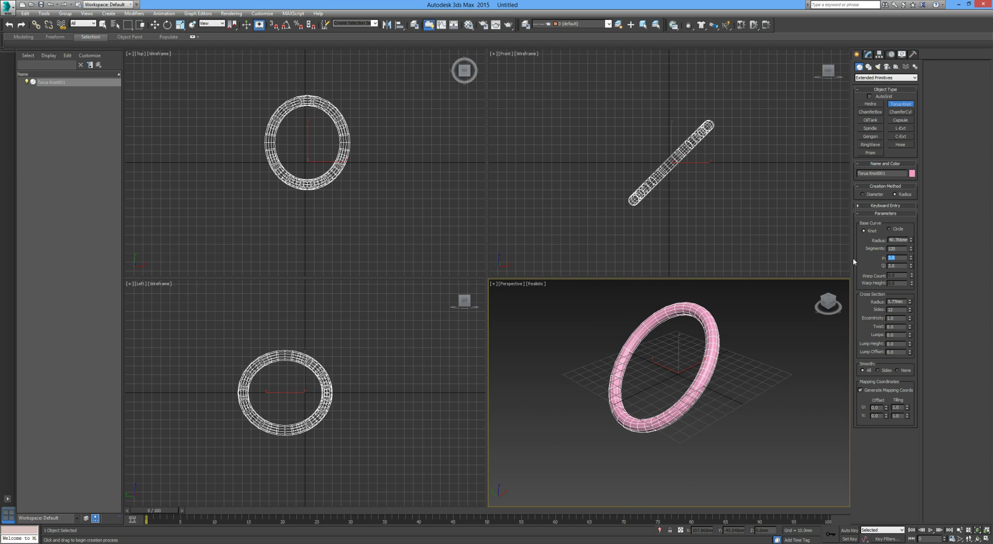
text(5)
key(Tab)
text(6)
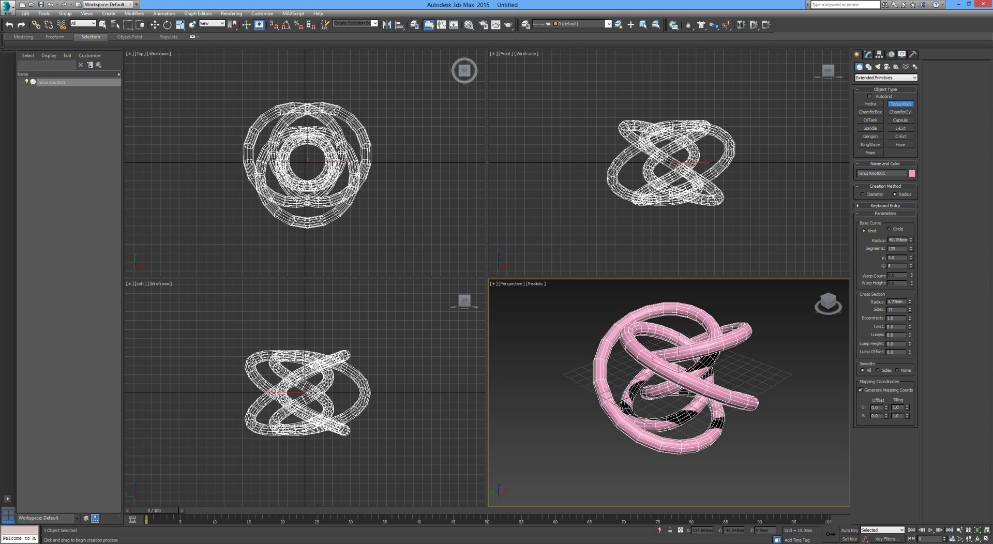
key(Return)
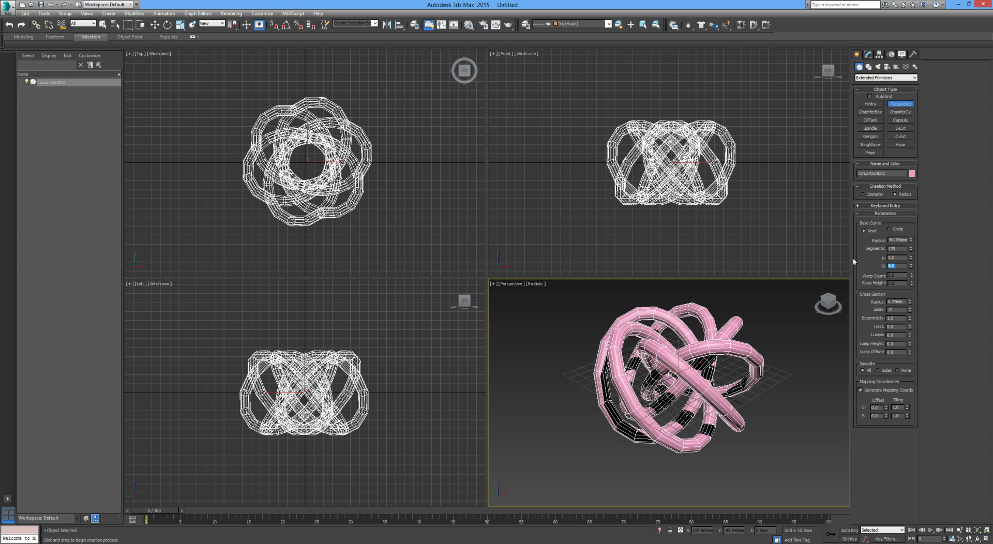
alt+middle_drag(756, 389, 719, 362)
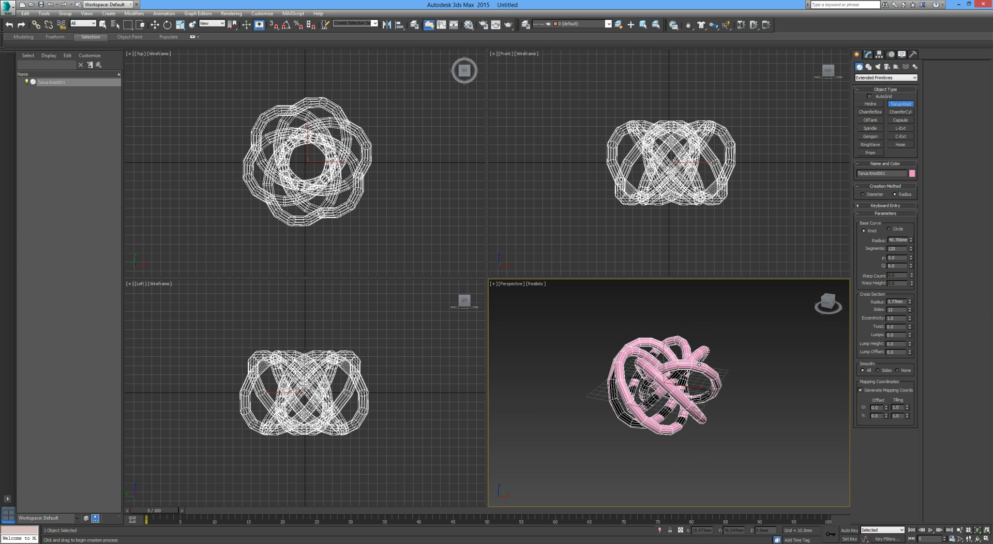
Step: Finish creating the torus knot and convert it to an Editable Poly
right_click(696, 366)
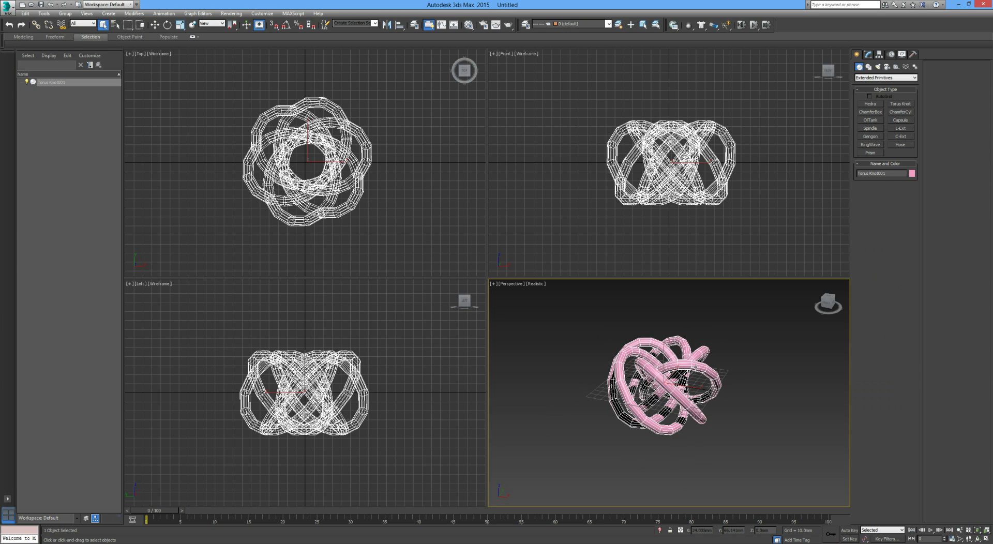
right_click(667, 362)
mouse_move(712, 442)
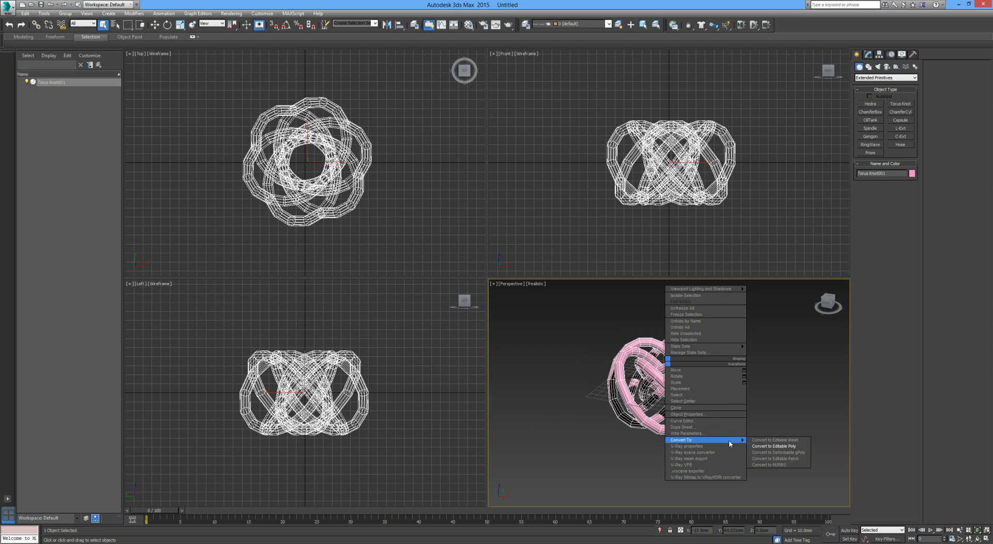
click(774, 446)
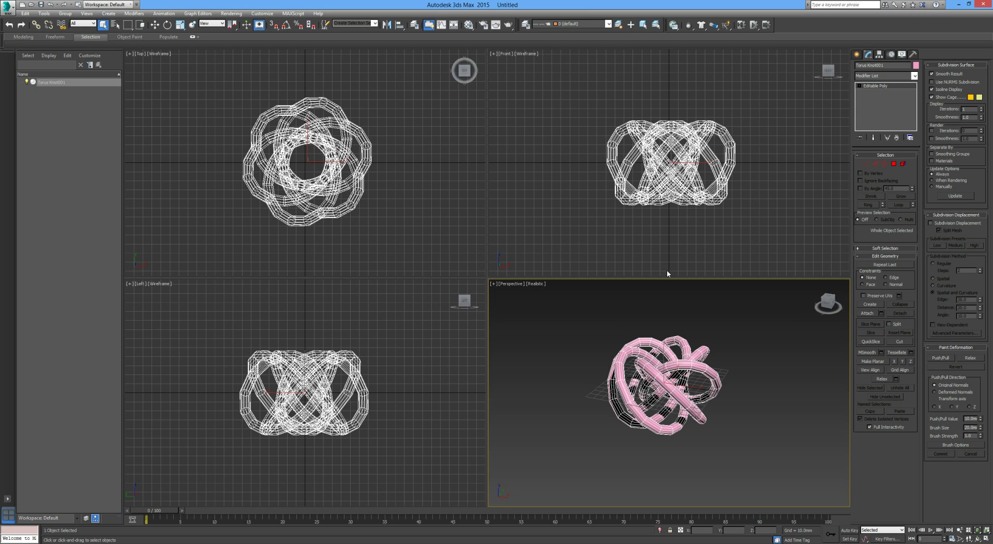
Step: Draw a six-sided NGon spline with a radius of about 35 mm beside the torus knot in the Top viewport
click(857, 54)
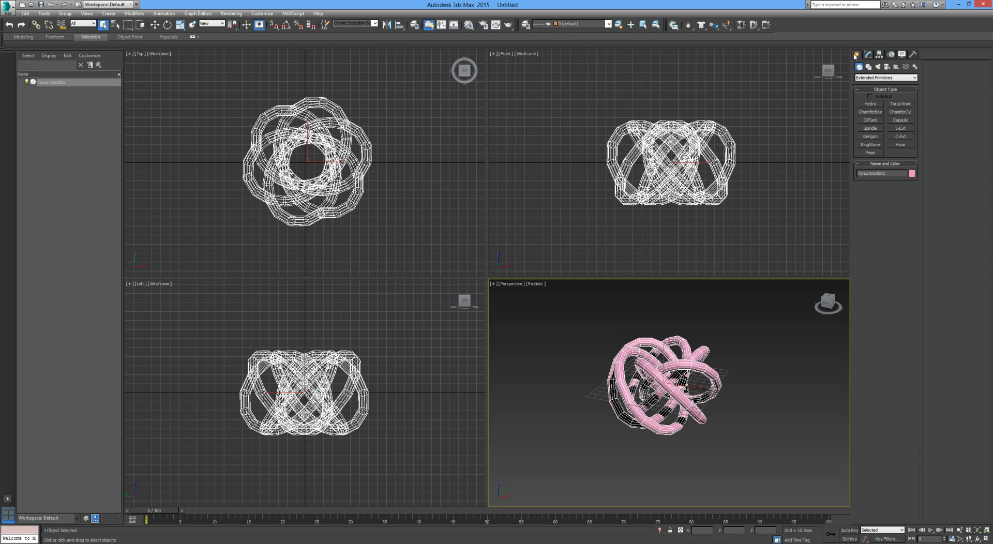
click(871, 67)
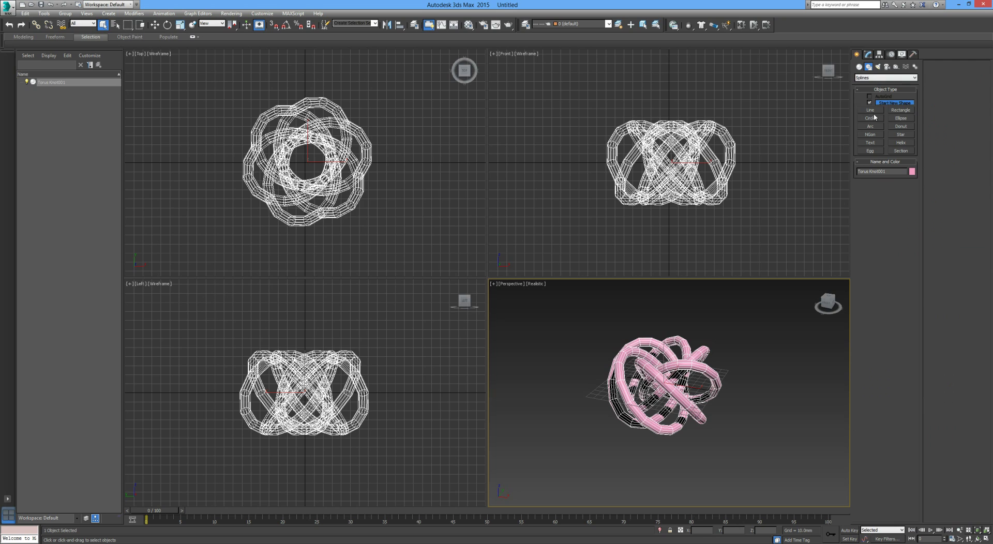
click(870, 134)
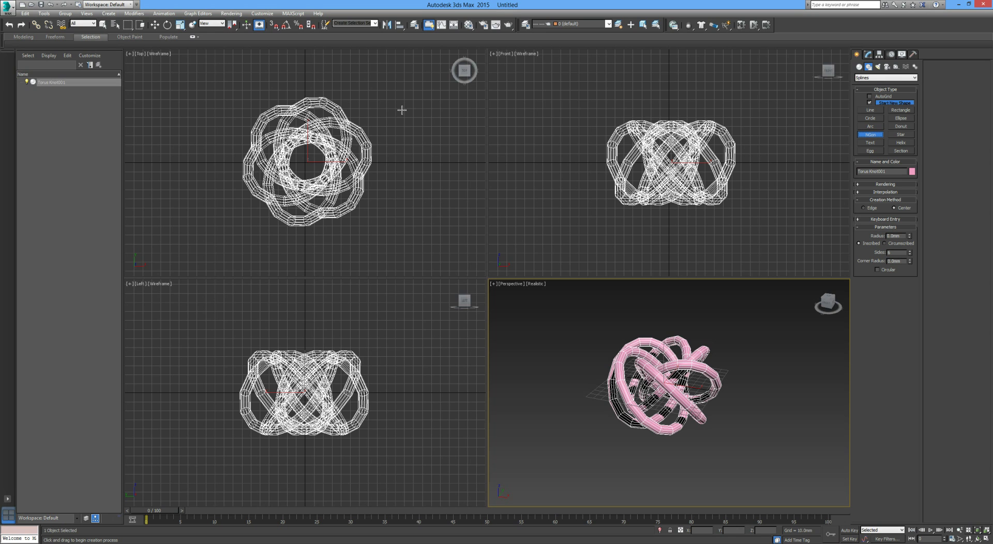
drag(428, 198, 396, 191)
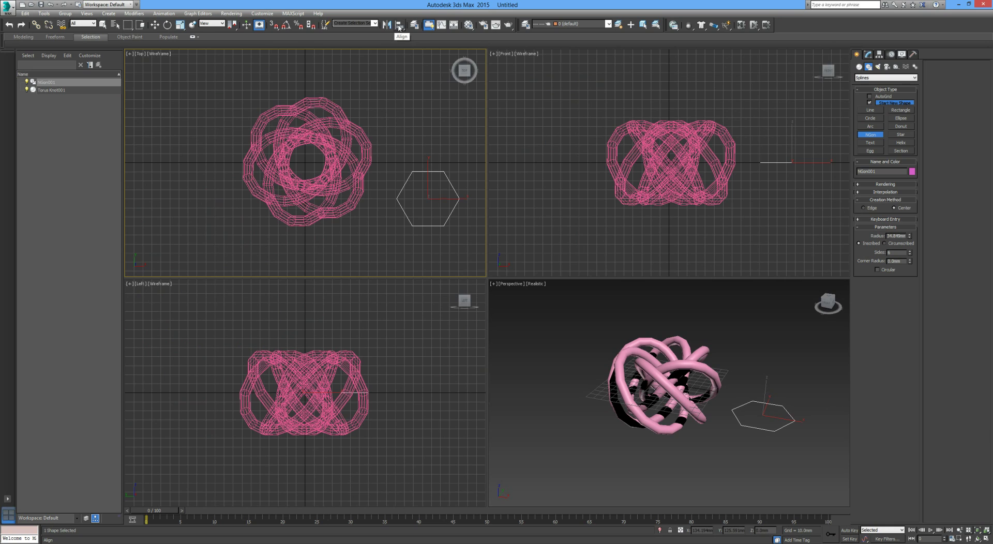
Step: Align the hexagon to the torus knot in X and Y position, center to center
click(398, 27)
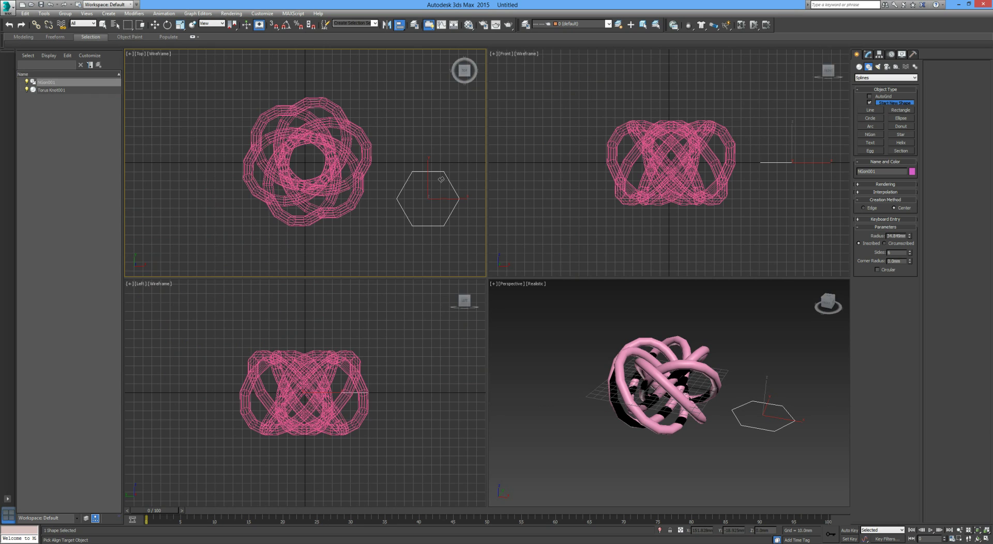
click(331, 135)
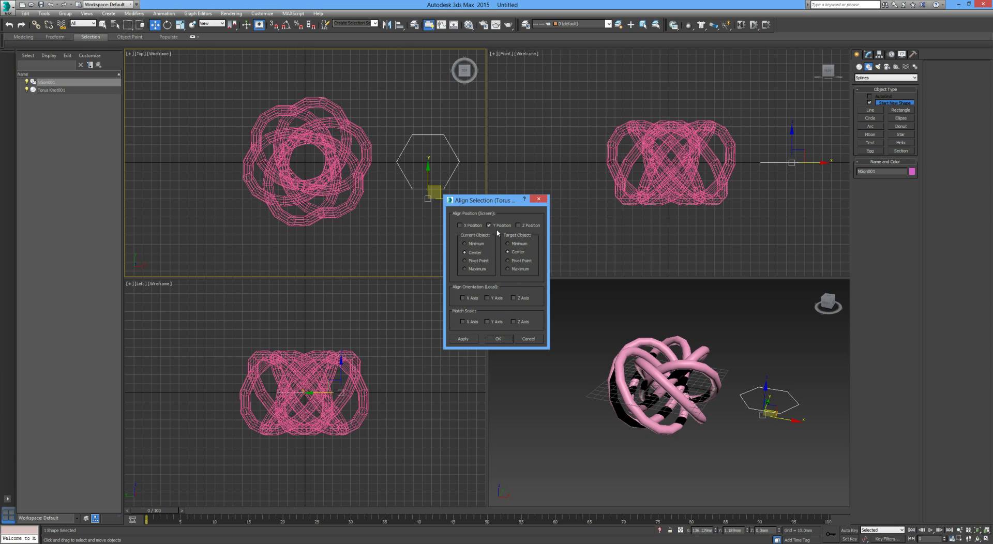
click(462, 224)
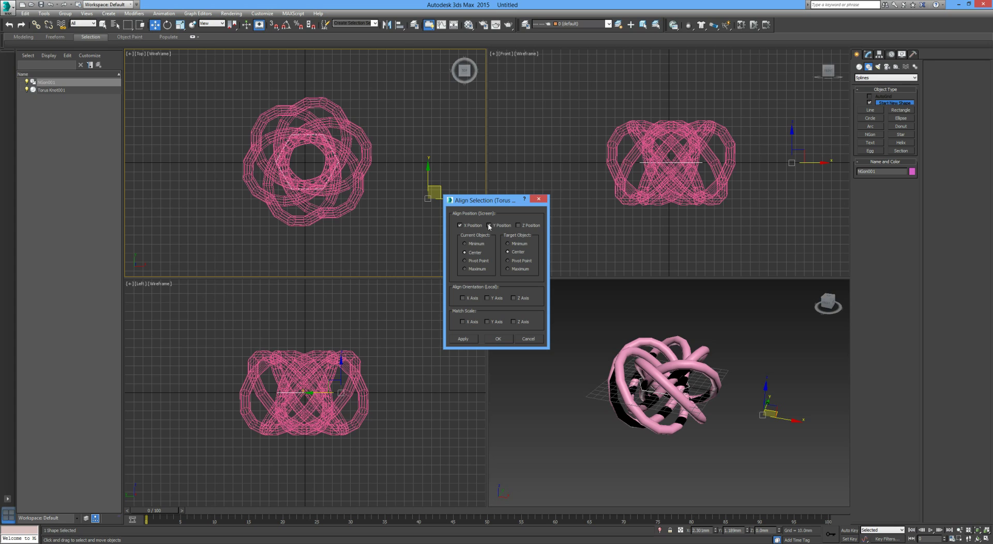
click(518, 225)
click(518, 226)
click(499, 338)
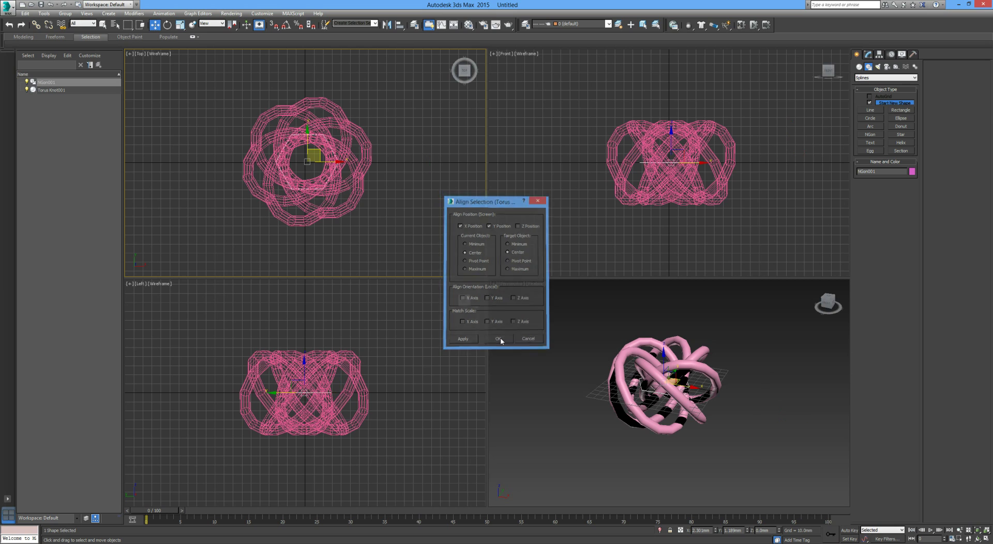
Step: Move the torus knot straight up along Z by about 93 mm, clear of the hexagon
click(647, 351)
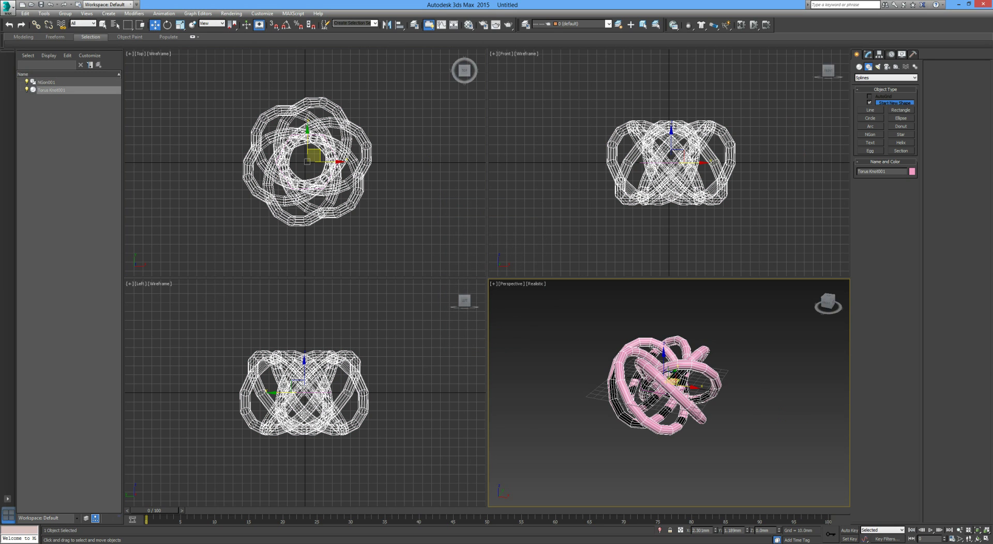
drag(665, 358, 671, 290)
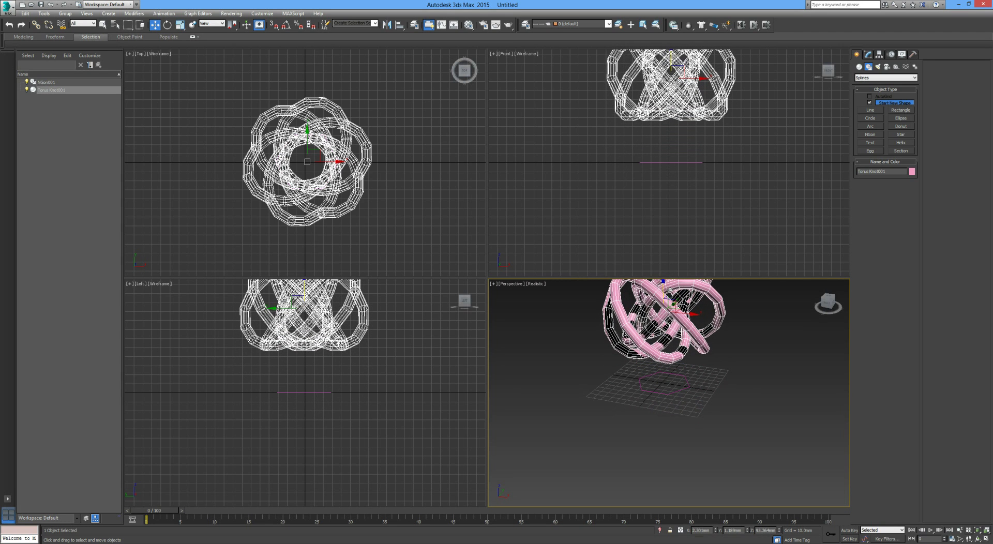
click(734, 396)
Step: Apply the Editable Poly conversion to the raised torus knot again
right_click(682, 317)
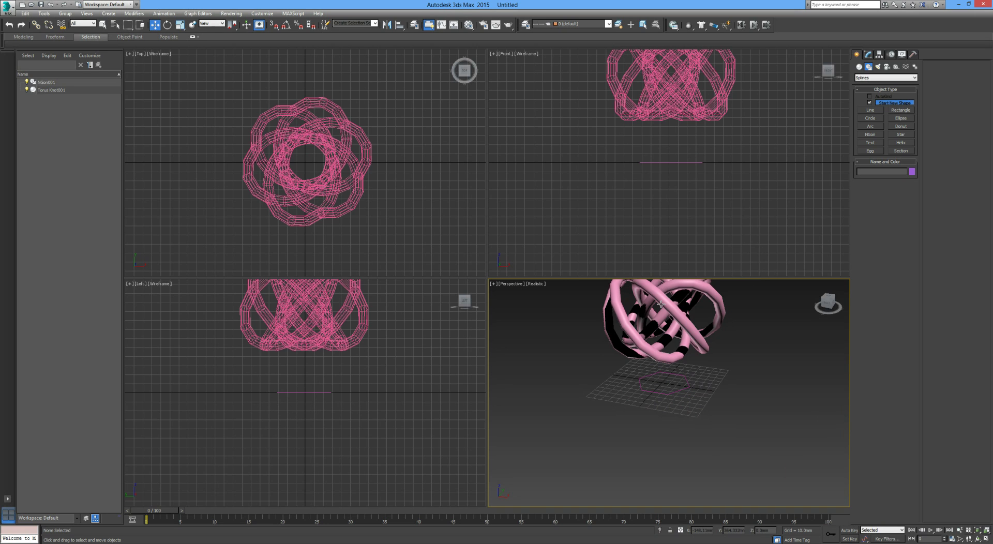
click(660, 304)
right_click(660, 304)
mouse_move(693, 382)
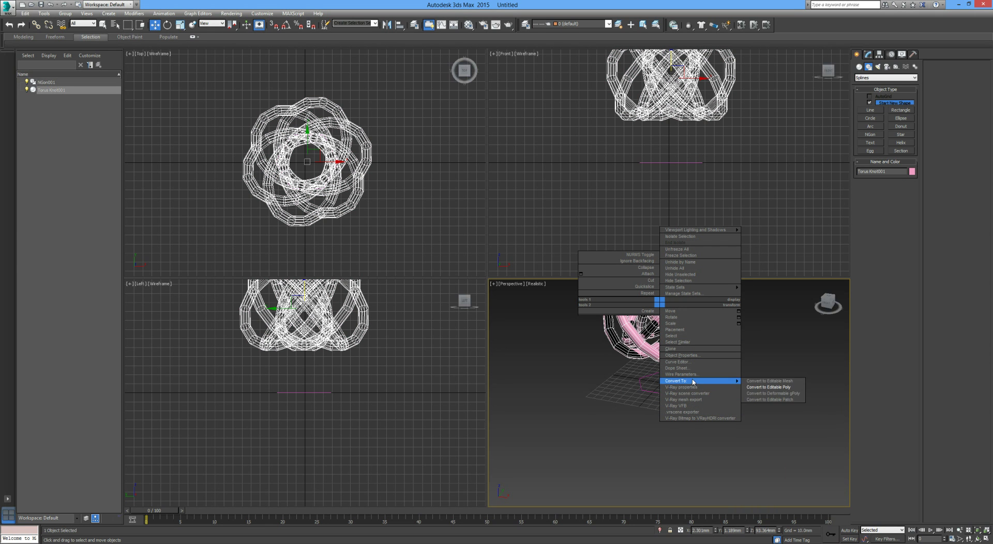
click(770, 386)
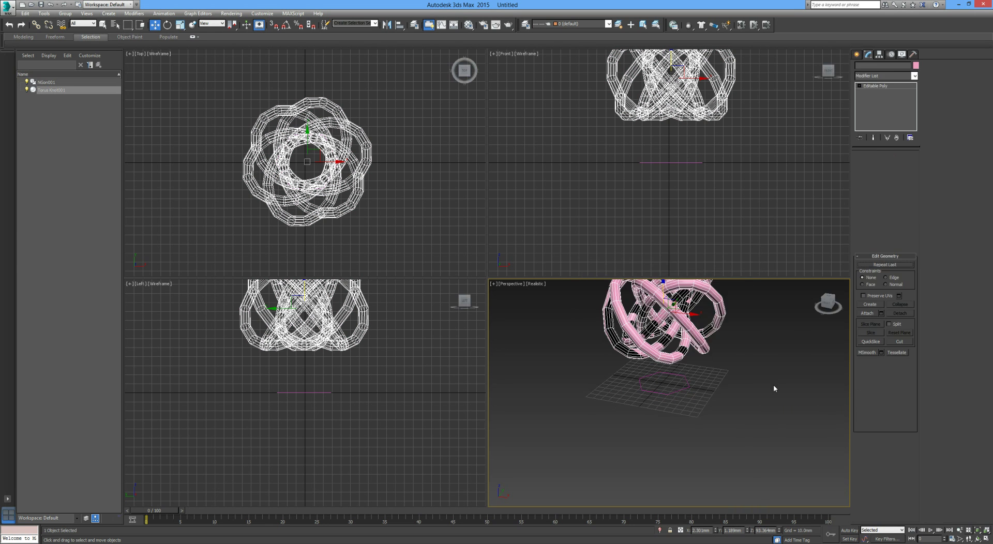
click(728, 374)
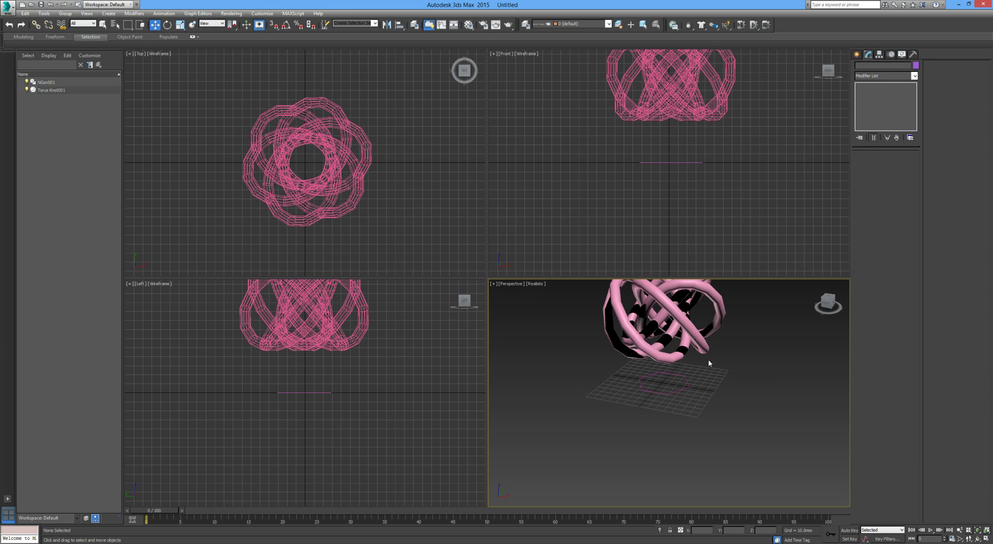
click(699, 333)
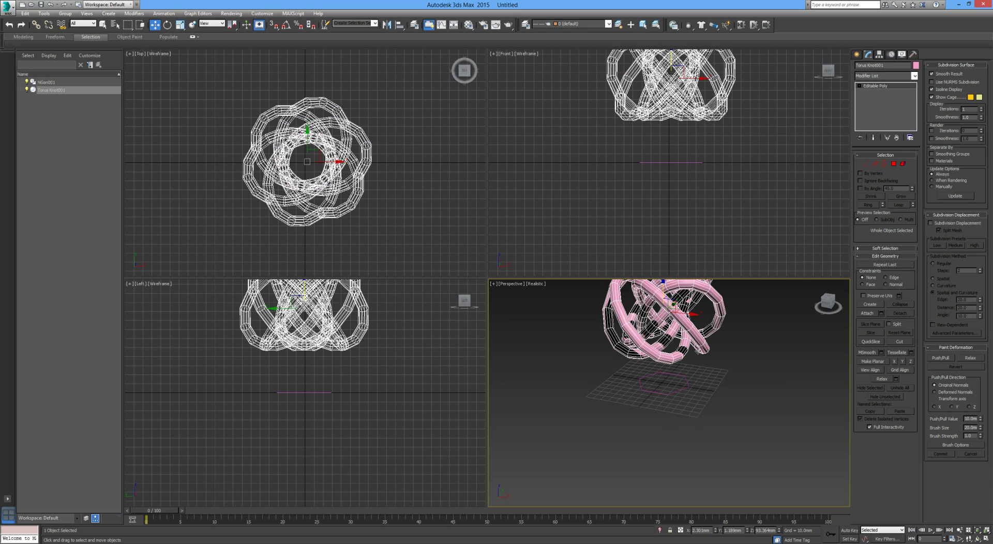
Step: Convert the hexagon spline below the torus knot to an Editable Poly
alt+middle_drag(697, 351, 697, 364)
click(689, 394)
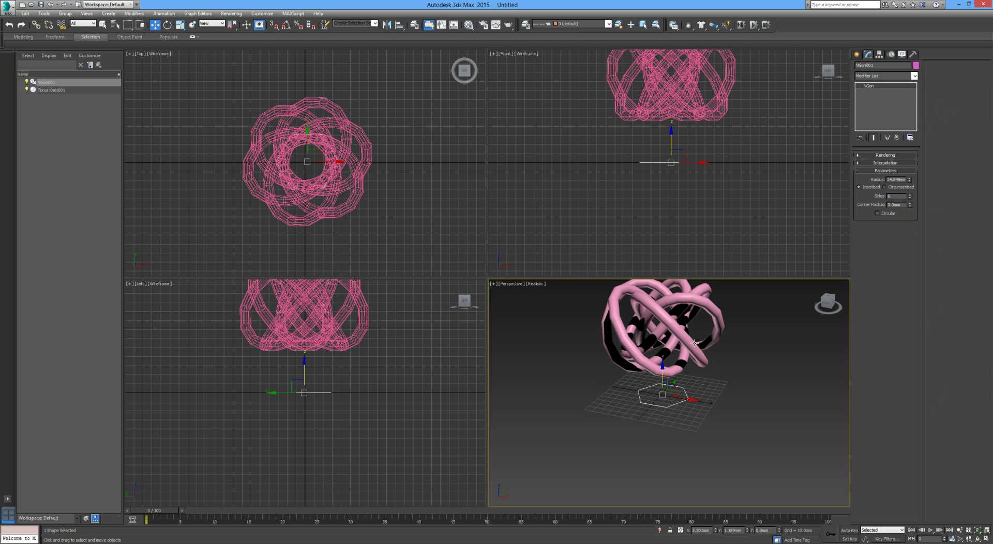
right_click(670, 404)
mouse_move(725, 486)
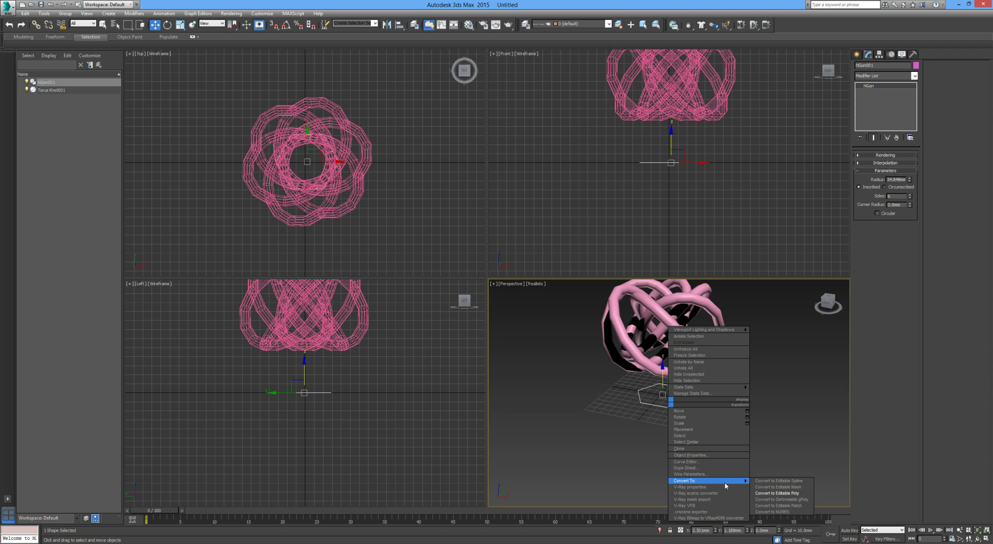
click(771, 493)
mouse_move(709, 438)
middle_down()
mouse_move(708, 449)
mouse_move(715, 429)
middle_up()
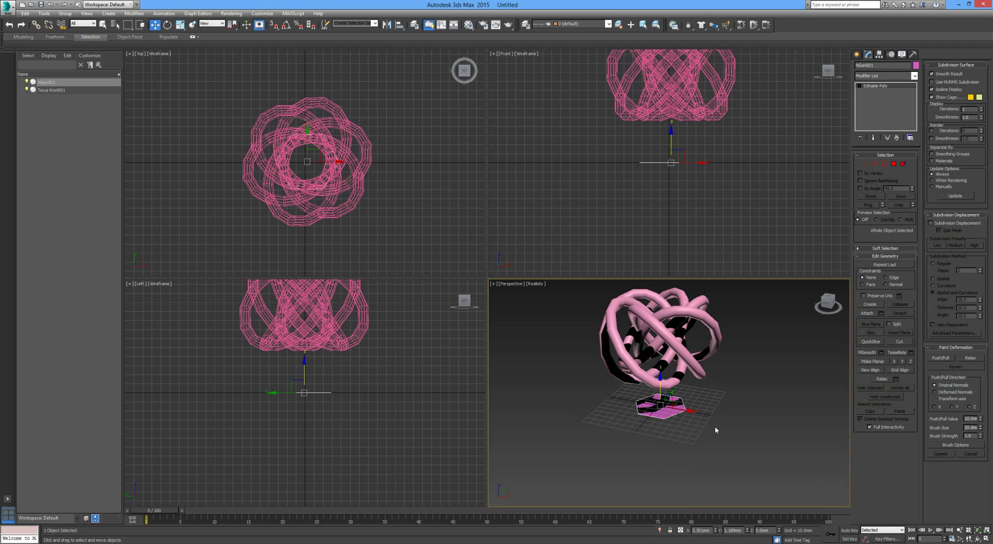
click(689, 422)
Step: Hide the Perspective viewport's grid and select all edges of the hexagon at the Edge sub-object level
scroll(672, 412, up, 5)
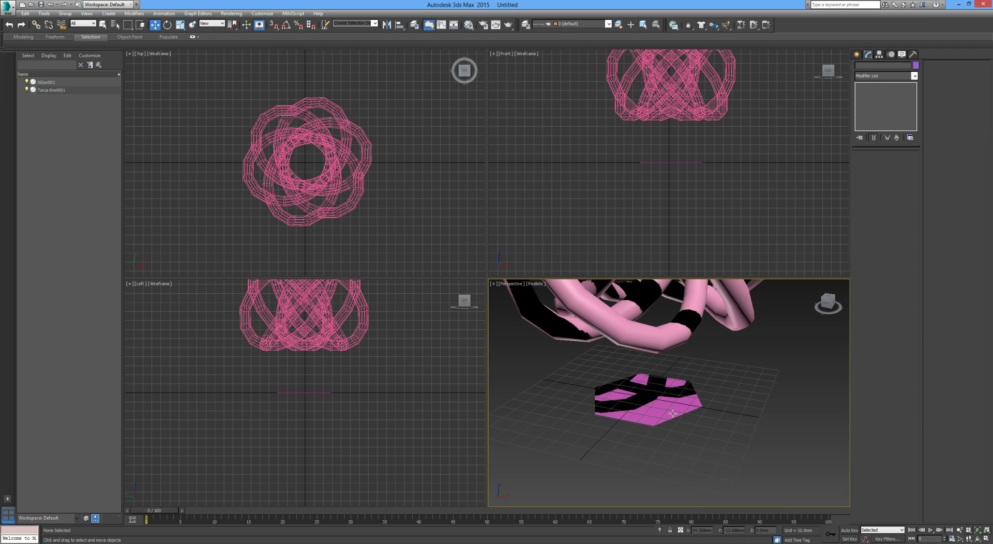
key(g)
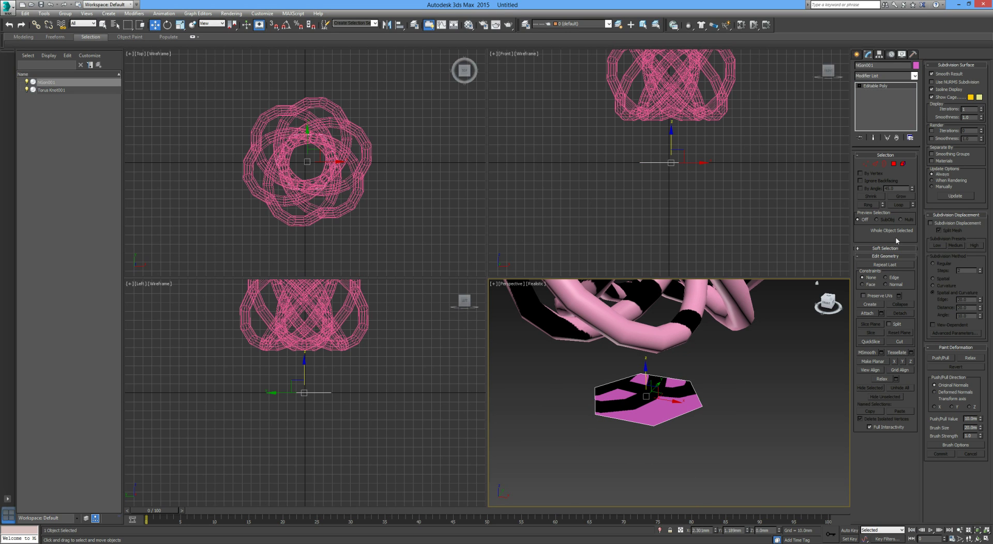
click(876, 164)
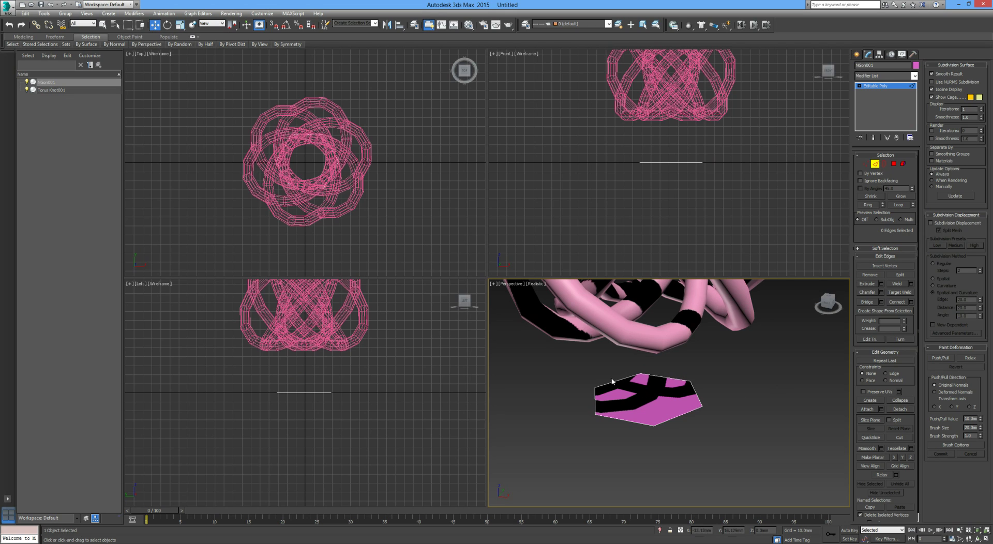
drag(586, 373, 724, 458)
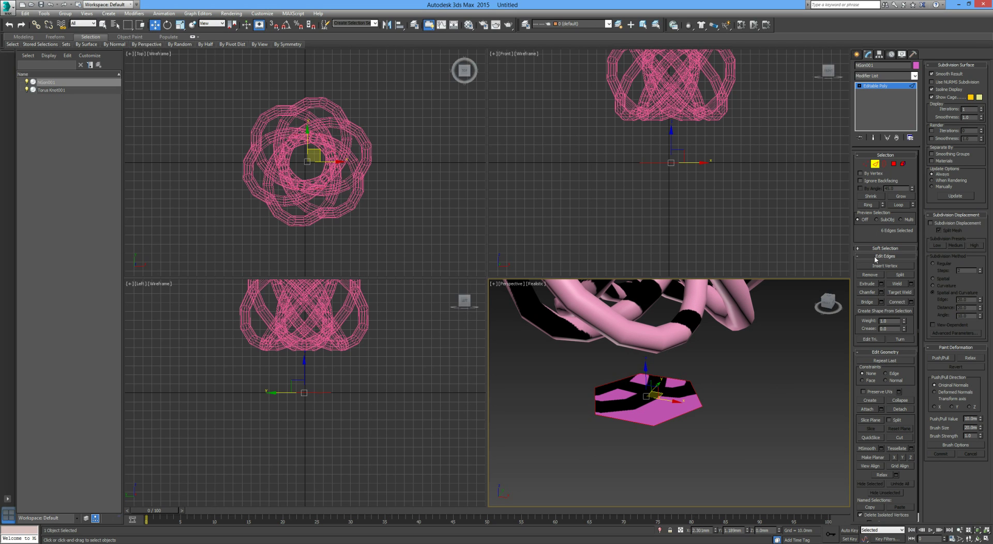
Step: Connect the hexagon's six selected edges with 1 segment, joining the midpoints of neighbouring sides
click(911, 303)
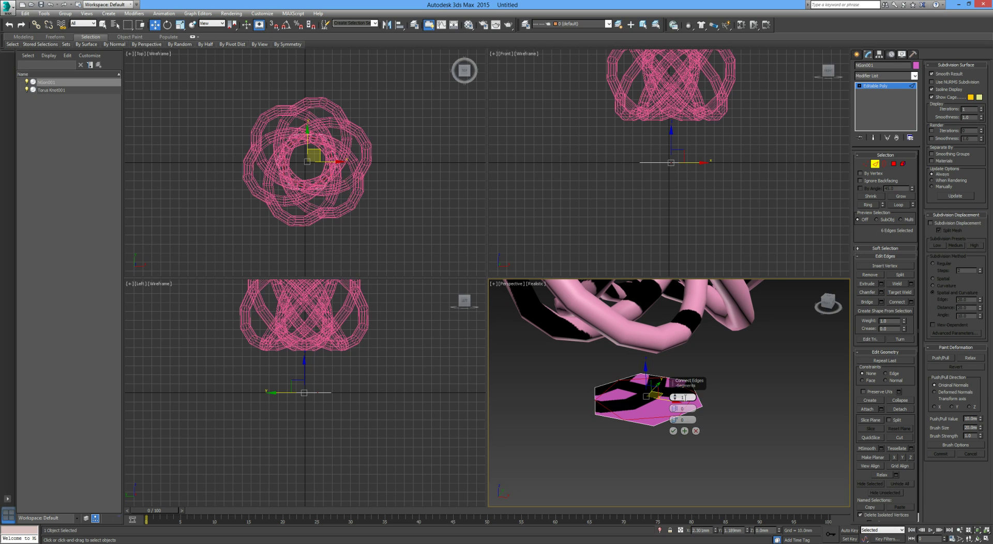
click(673, 431)
click(676, 432)
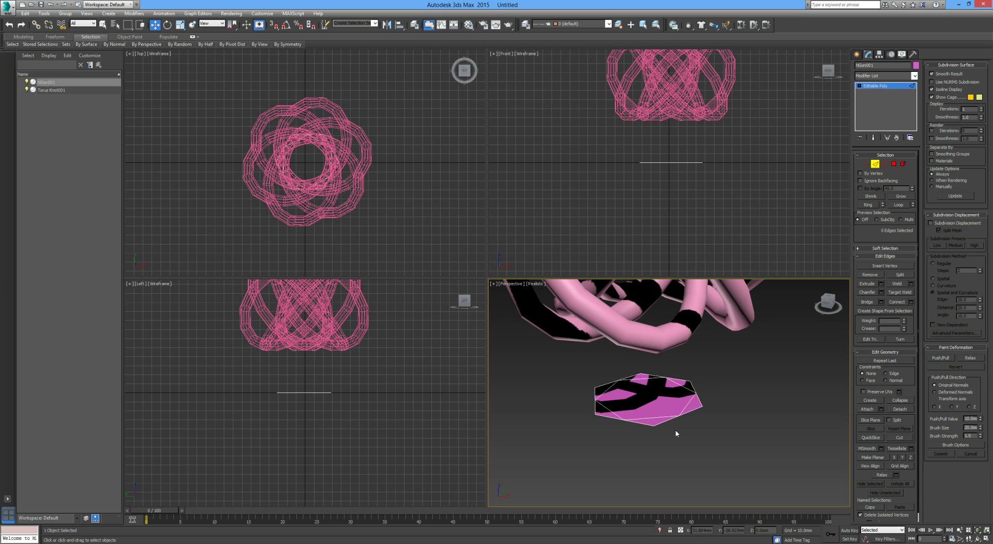
Step: Check the hexagon's new edge and its central polygon by selecting each at its sub-object level, and clear the selection
click(700, 398)
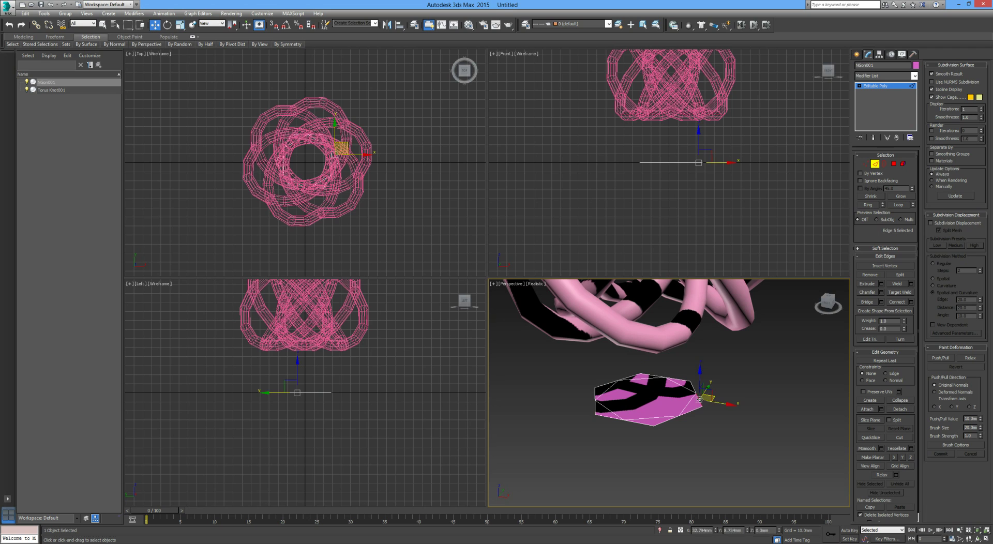
click(756, 428)
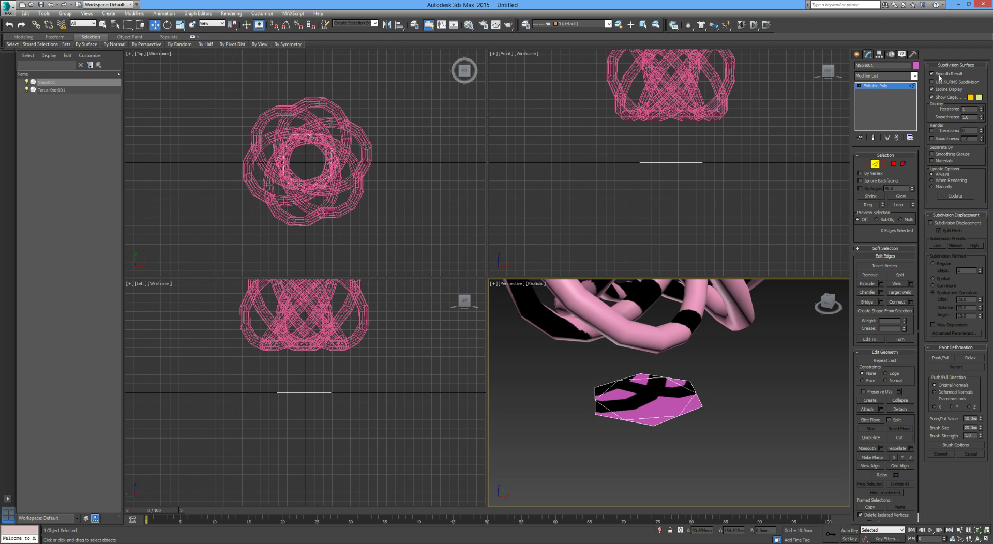
click(892, 163)
click(665, 405)
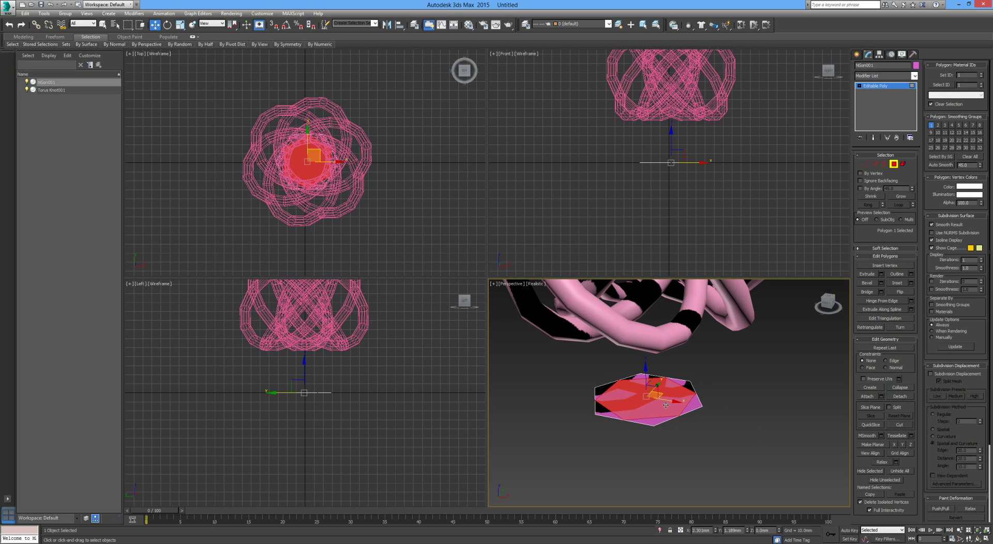
click(658, 434)
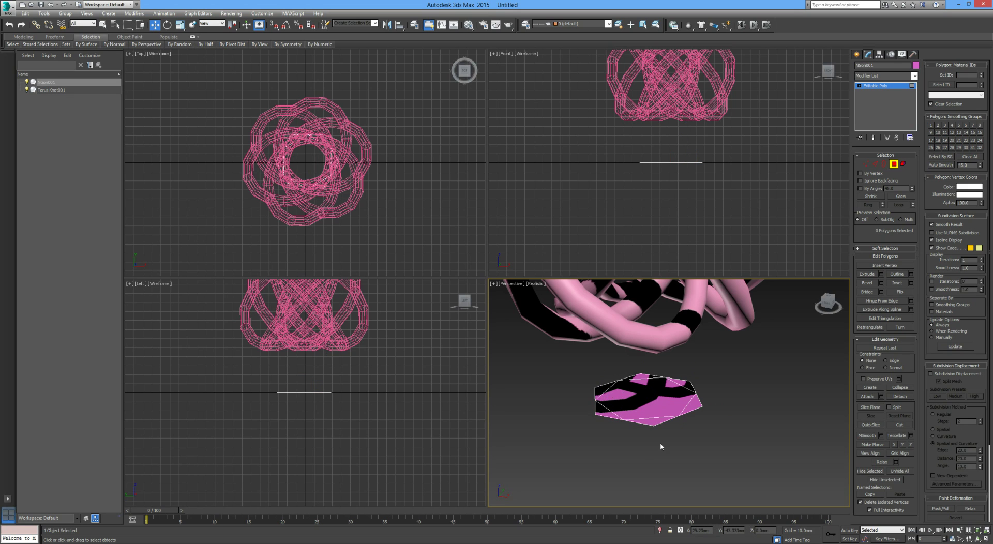
Step: Leave the hexagon's Polygon level, select the torus knot and attach the hexagon to it
scroll(659, 442, down, 5)
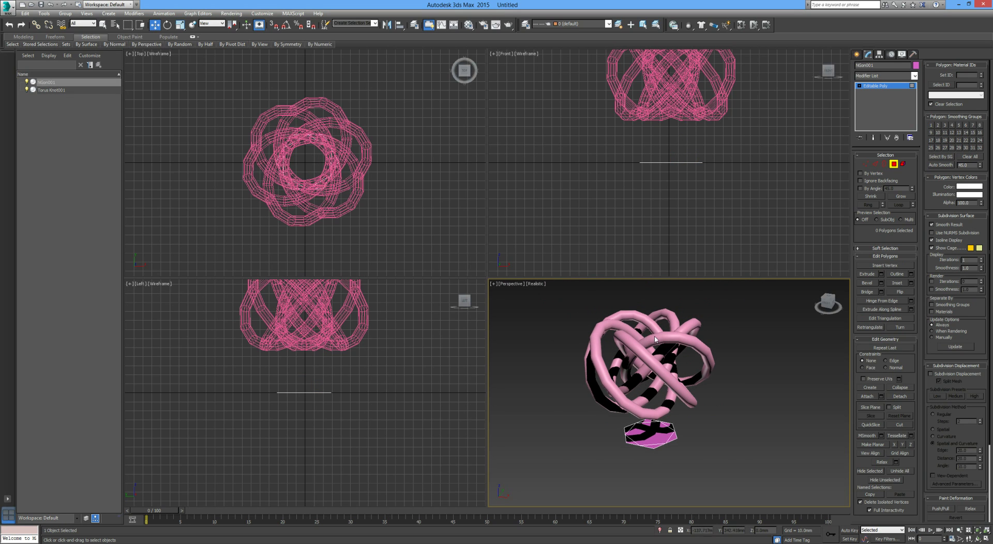
click(893, 163)
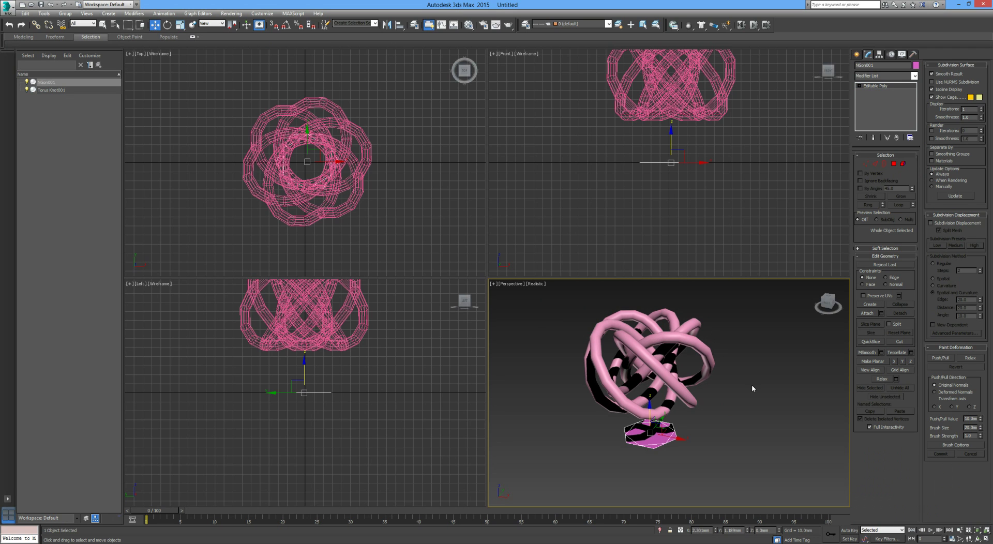
click(666, 343)
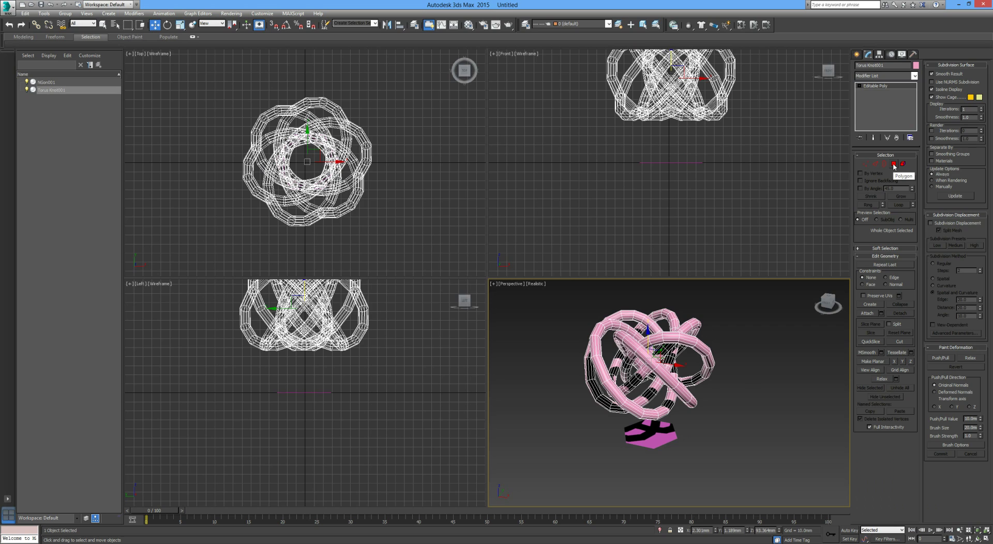
click(867, 313)
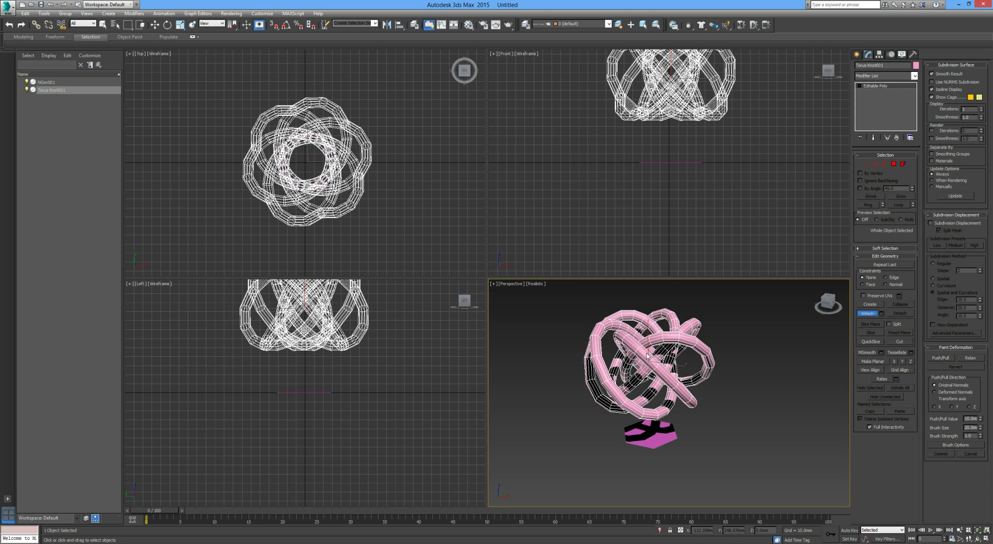
click(652, 433)
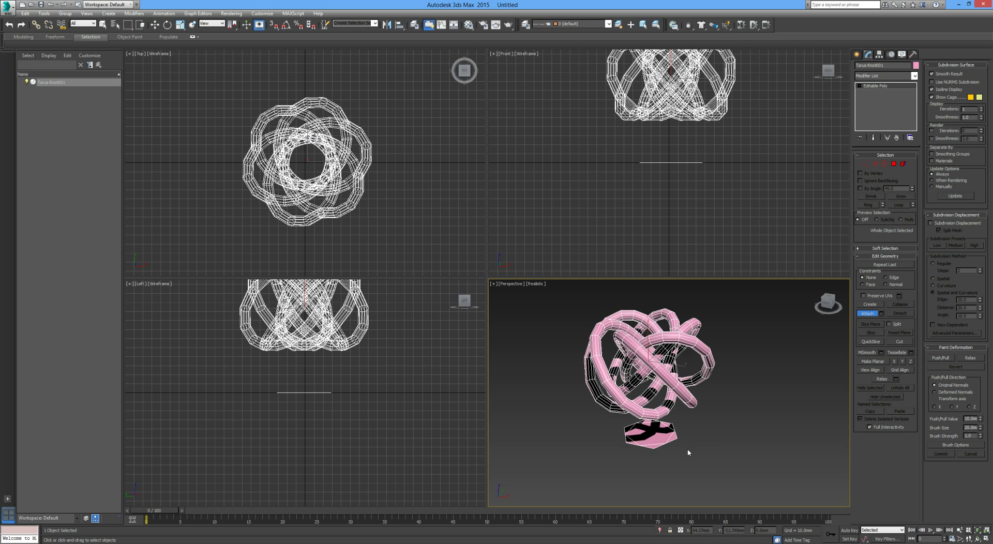
Step: At the Polygon level, bridge two polygons on different loops of the torus knot
alt+middle_drag(688, 452, 731, 423)
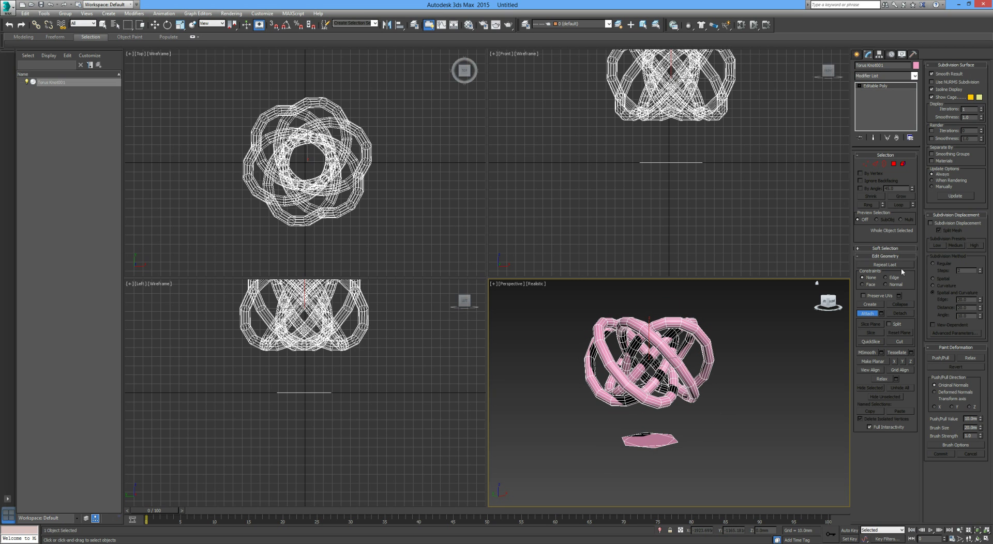
click(893, 164)
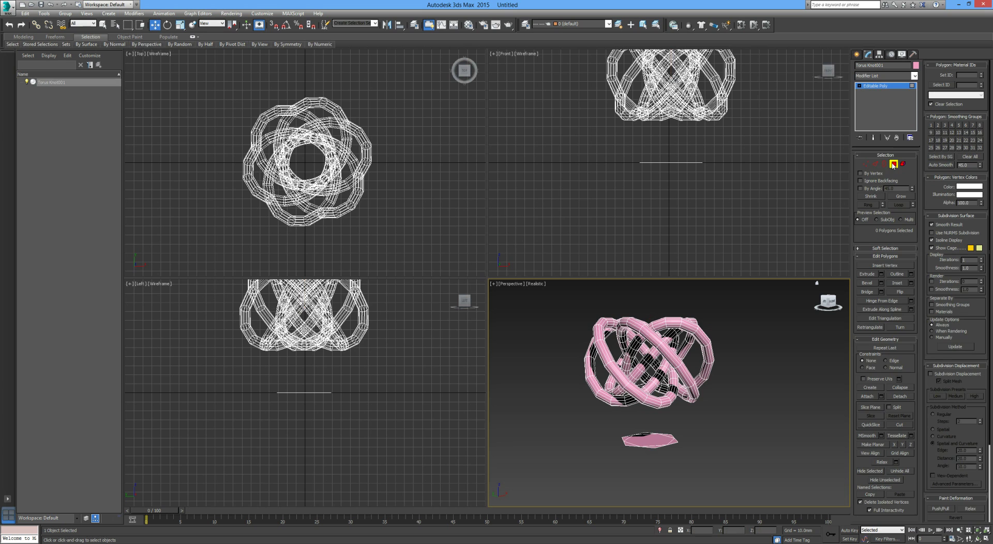
alt+middle_drag(664, 445, 674, 391)
alt+middle_drag(682, 349, 642, 359)
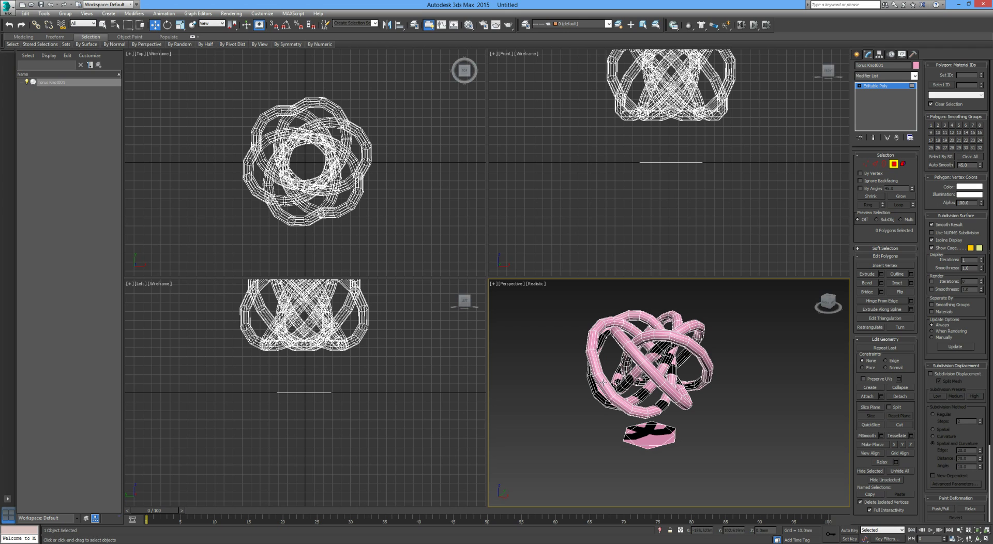
scroll(603, 383, up, 8)
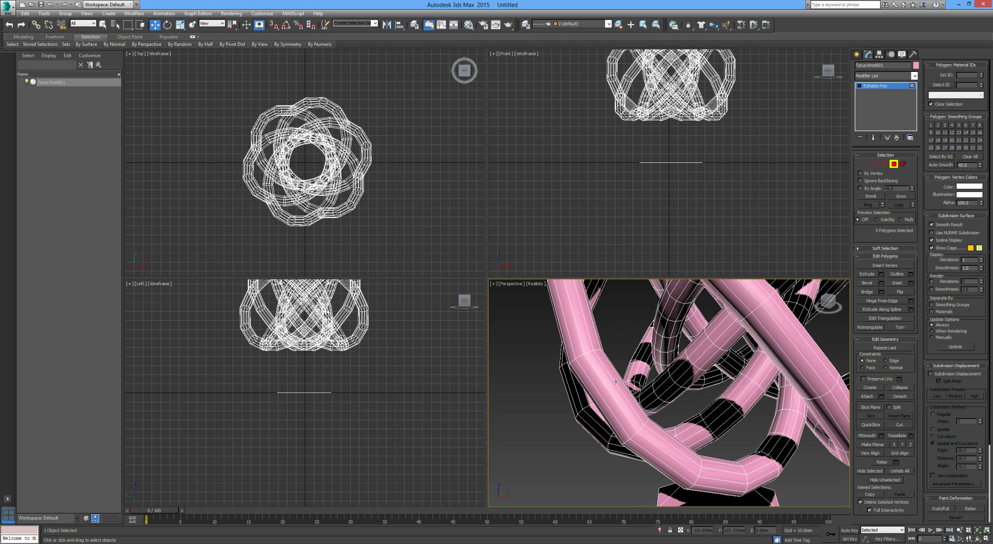
click(612, 383)
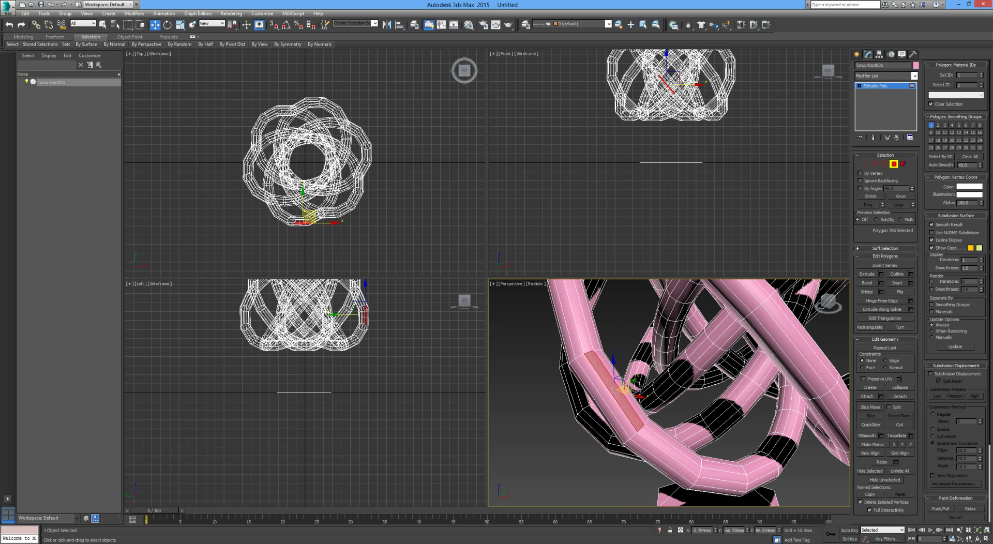
alt+middle_drag(655, 366, 656, 355)
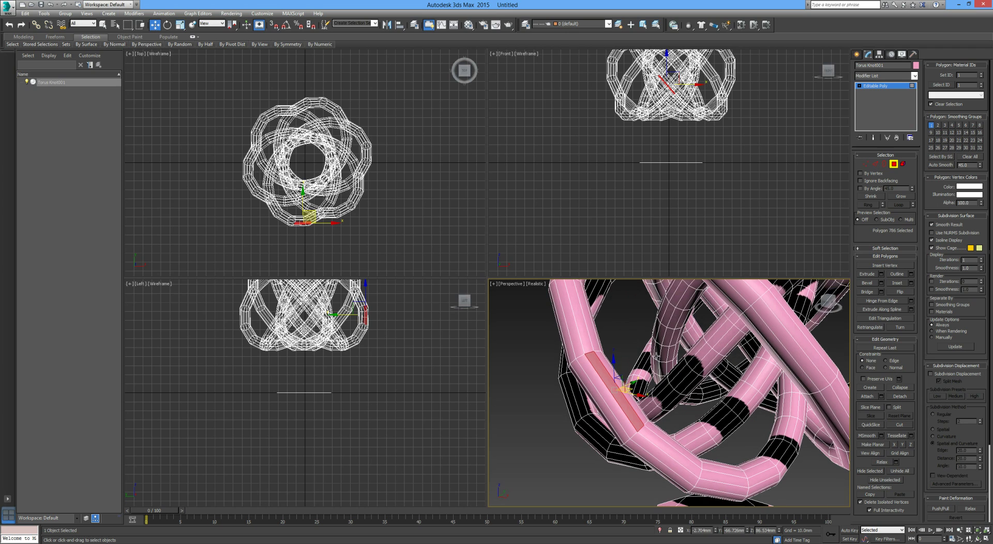
click(535, 427)
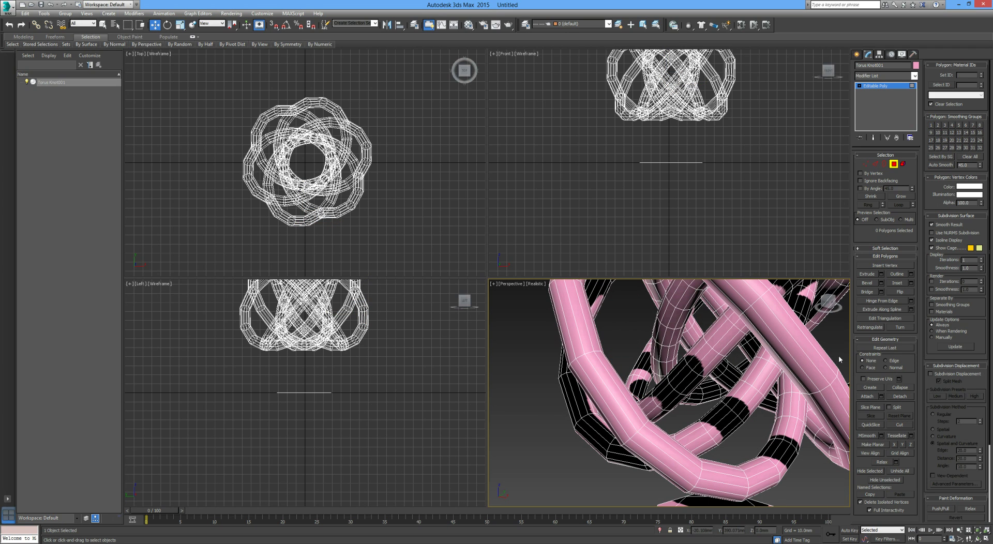
click(871, 293)
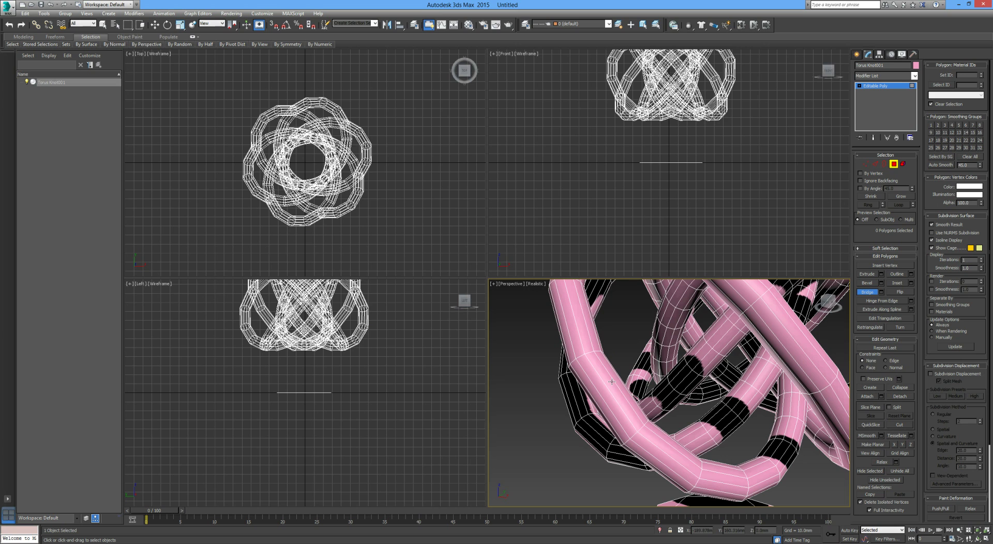
scroll(662, 368, down, 5)
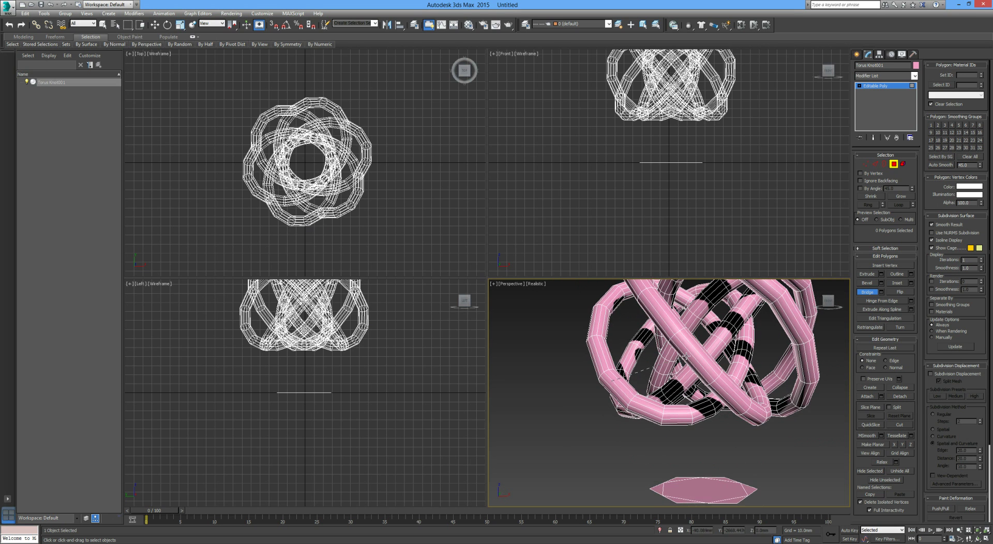
scroll(672, 385, down, 1)
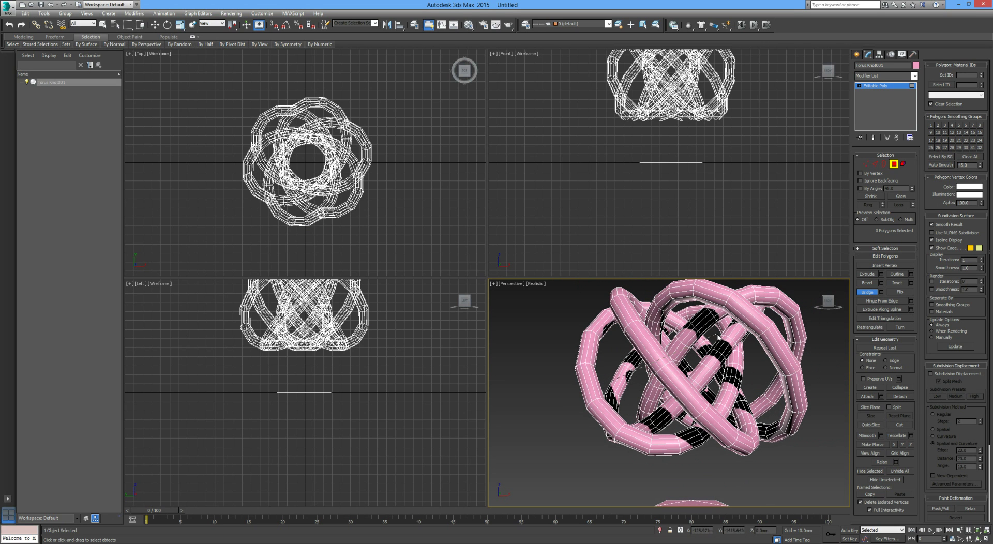
click(717, 307)
Step: Try to bridge a torus knot polygon down to a corner polygon of the hexagon, and undo it
scroll(719, 349, down, 5)
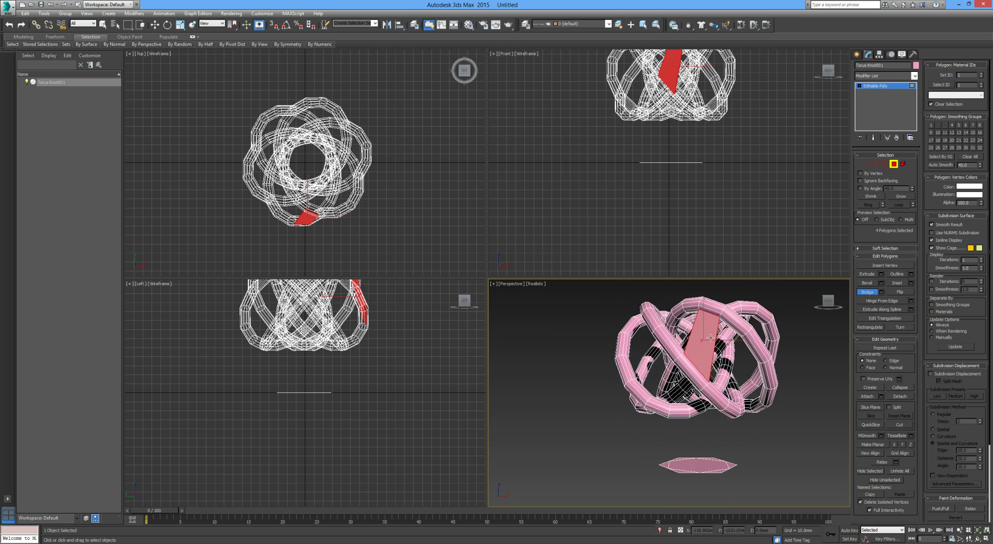
alt+middle_drag(750, 342, 710, 359)
scroll(710, 358, down, 4)
scroll(711, 358, up, 10)
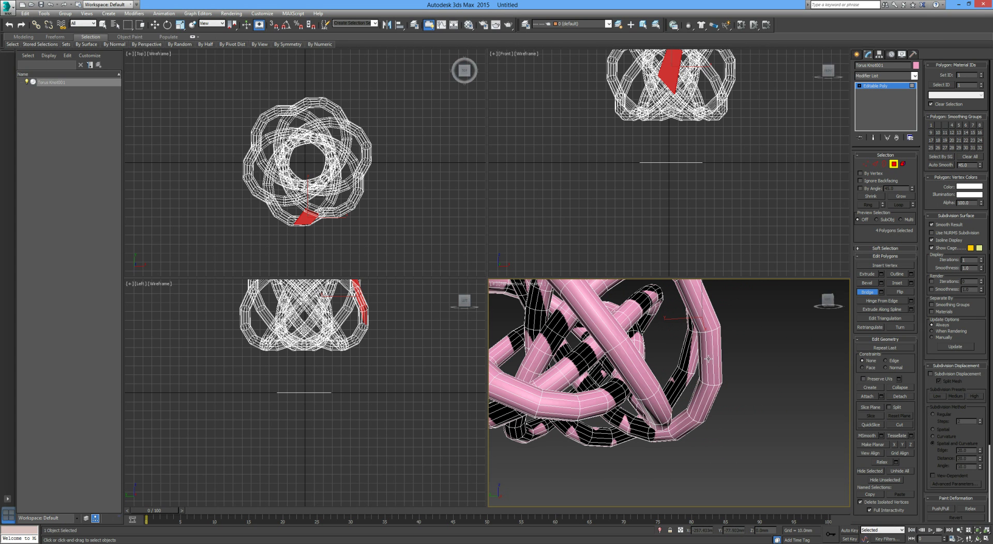
alt+middle_drag(709, 362, 663, 425)
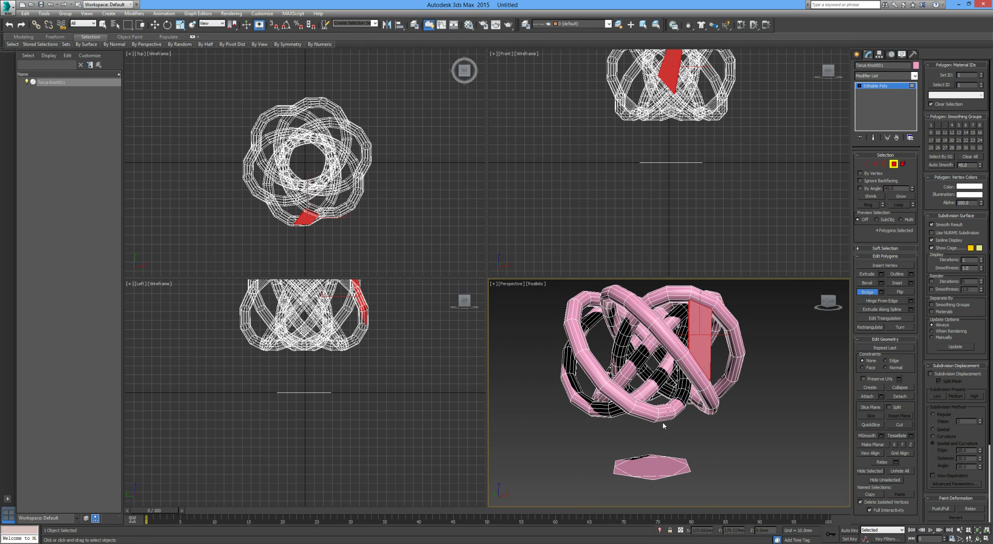
click(652, 479)
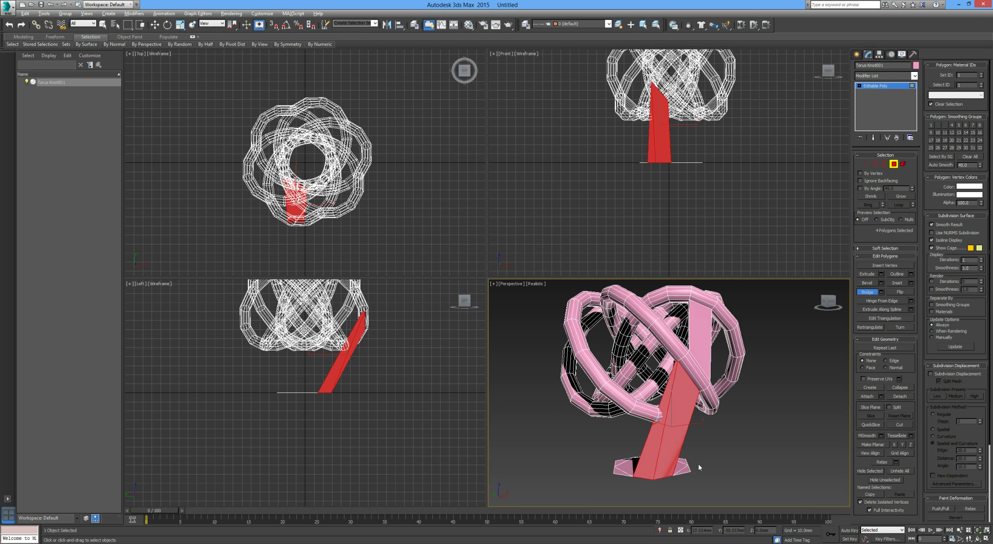
alt+middle_drag(694, 465, 687, 434)
key(ctrl+z)
Step: Try a second bridge from another part of the torus knot to the hexagon, and undo it
alt+middle_drag(666, 402, 674, 396)
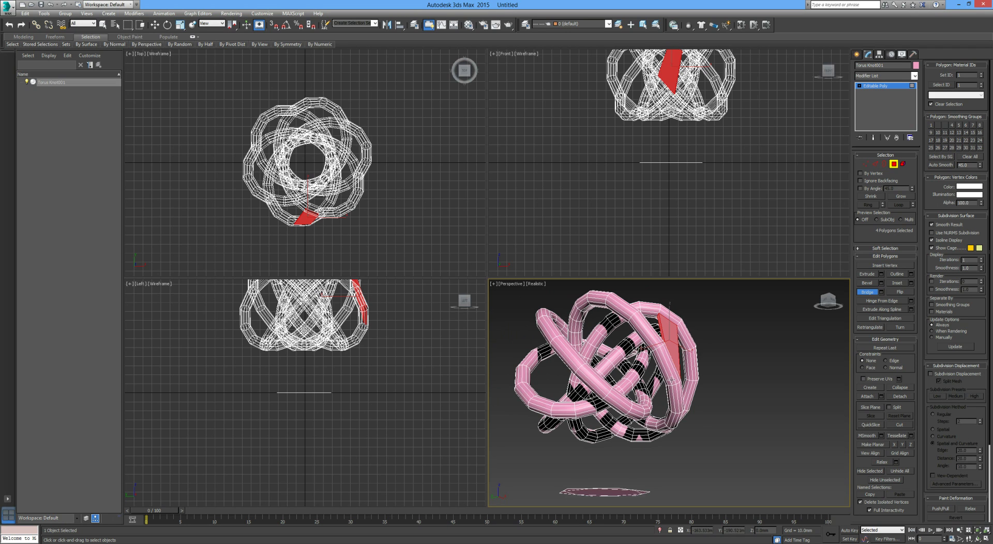
alt+middle_drag(660, 399, 647, 453)
click(626, 476)
scroll(647, 453, down, 4)
key(ctrl+z)
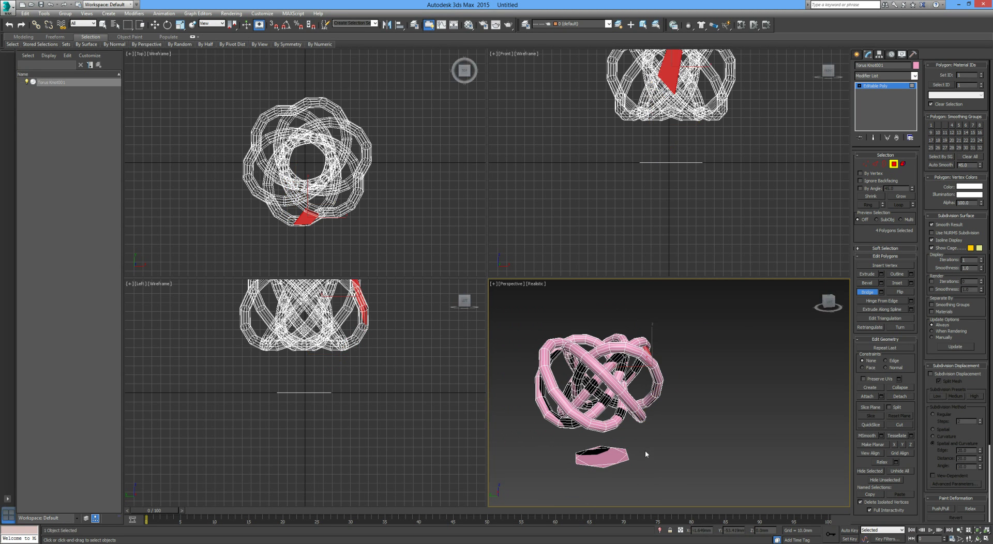
Step: Leave Bridge, select all of the hexagon's polygons and detach them from the torus knot as a separate object
scroll(645, 454, down, 3)
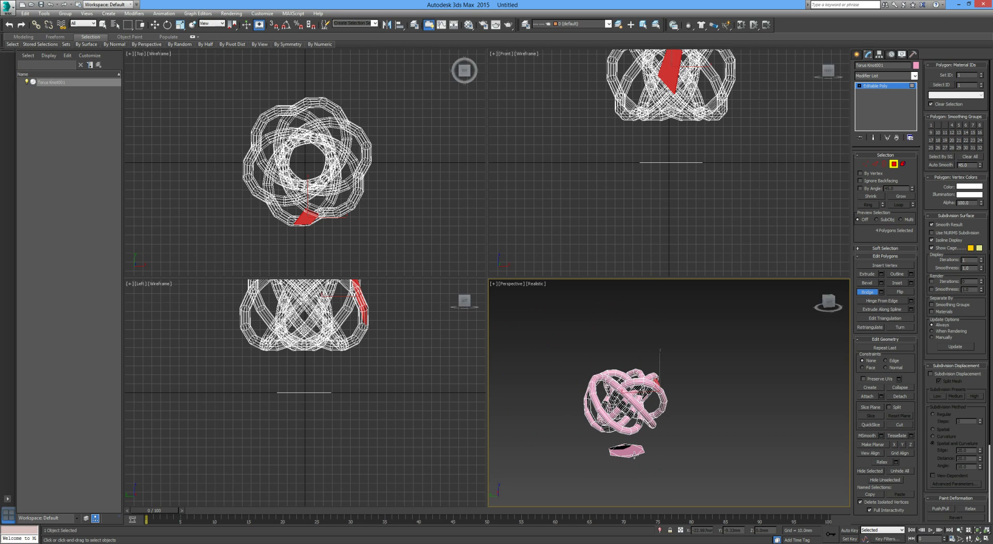
key(w)
click(685, 425)
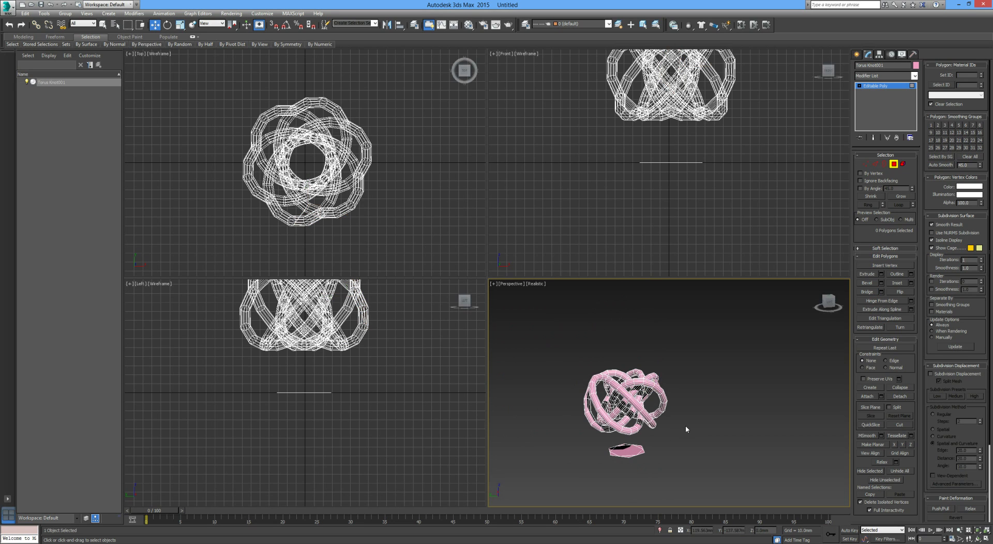
click(631, 447)
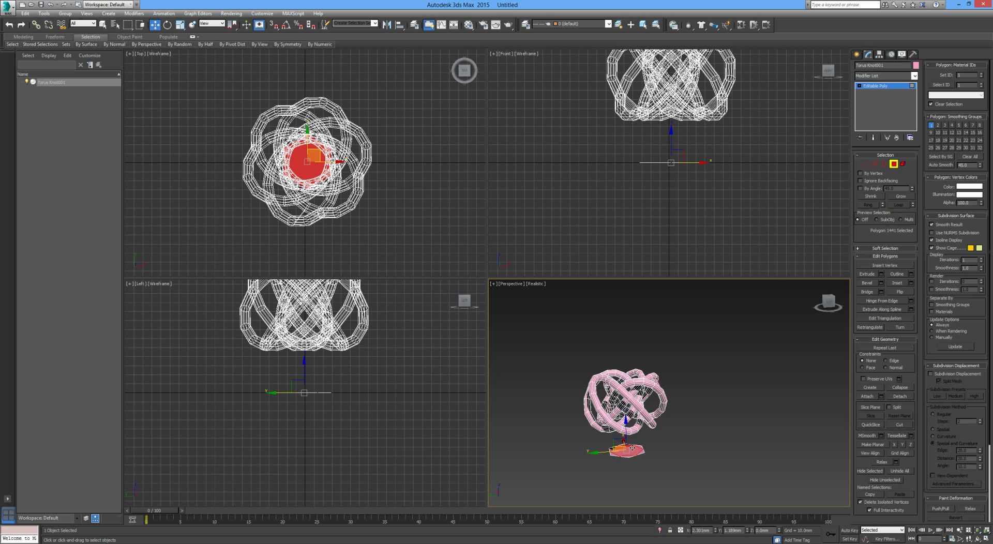
drag(598, 436, 653, 476)
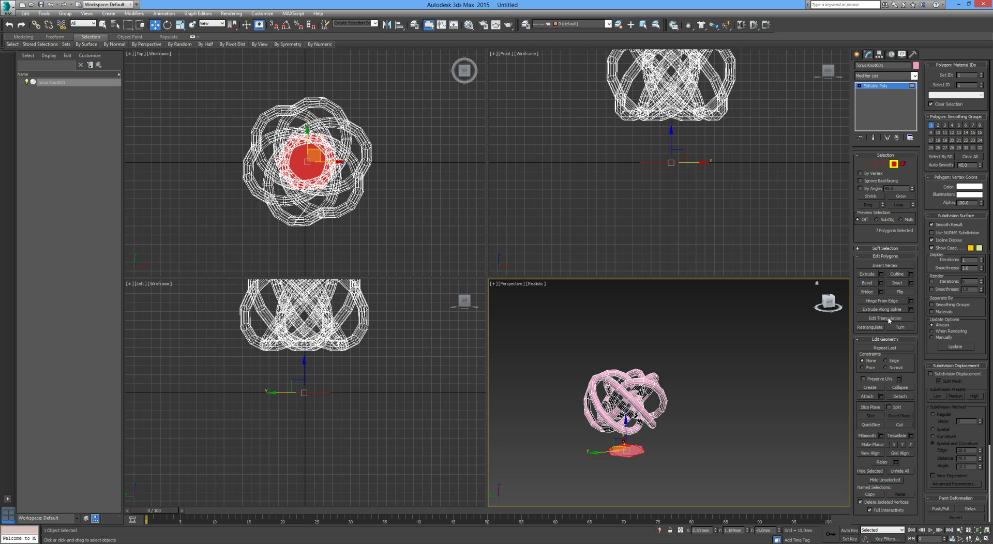
click(900, 396)
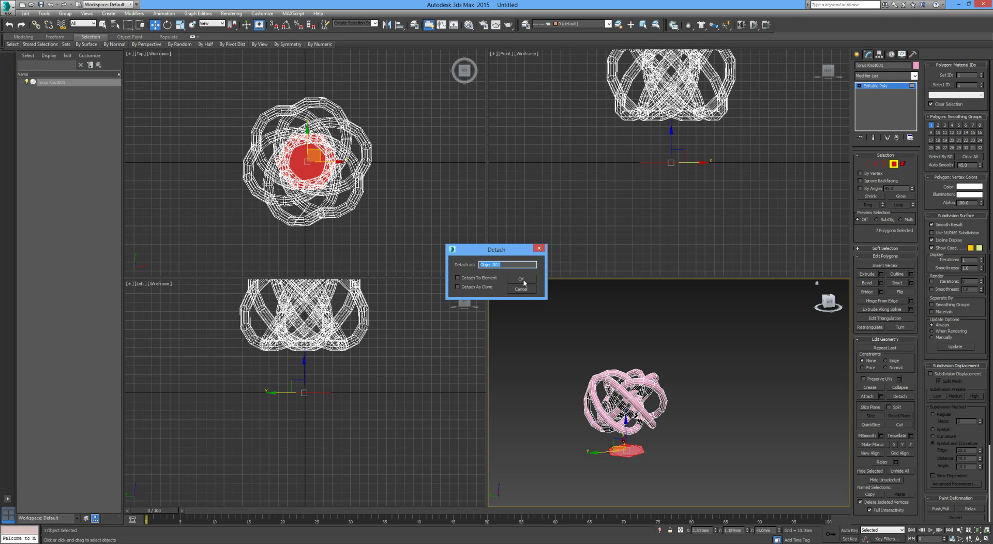
click(521, 280)
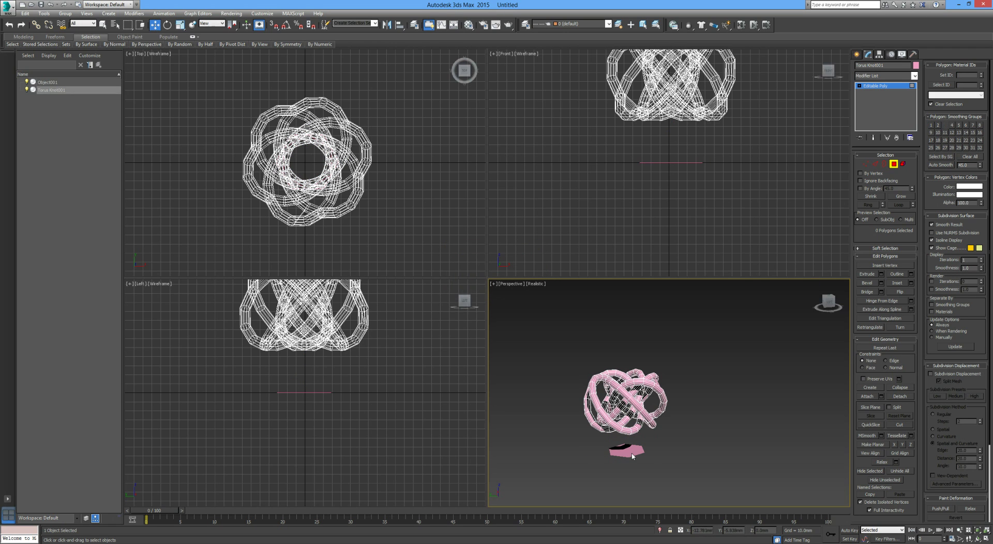
Step: Select the detached hexagon as a whole object and scale it up uniformly to about 144 percent
click(54, 105)
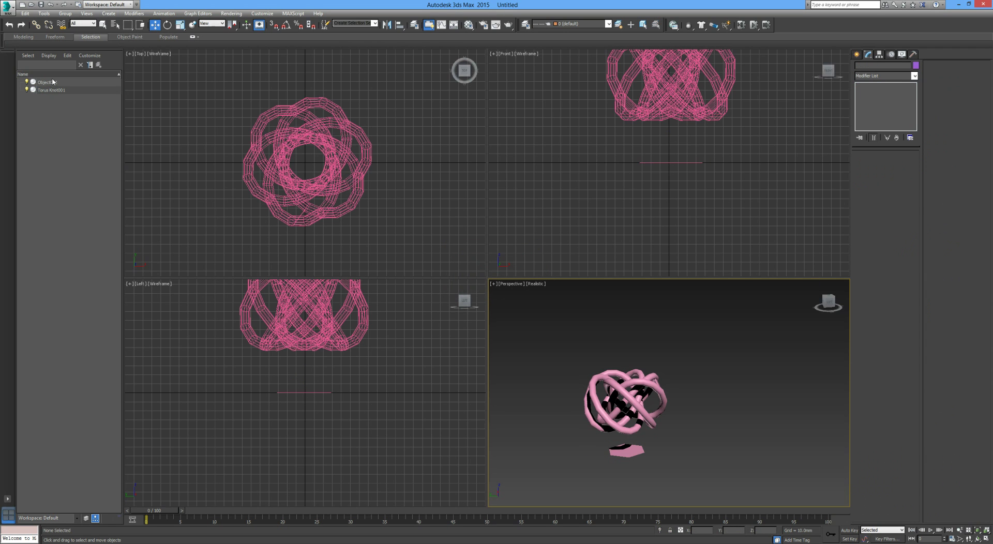
click(52, 82)
key(r)
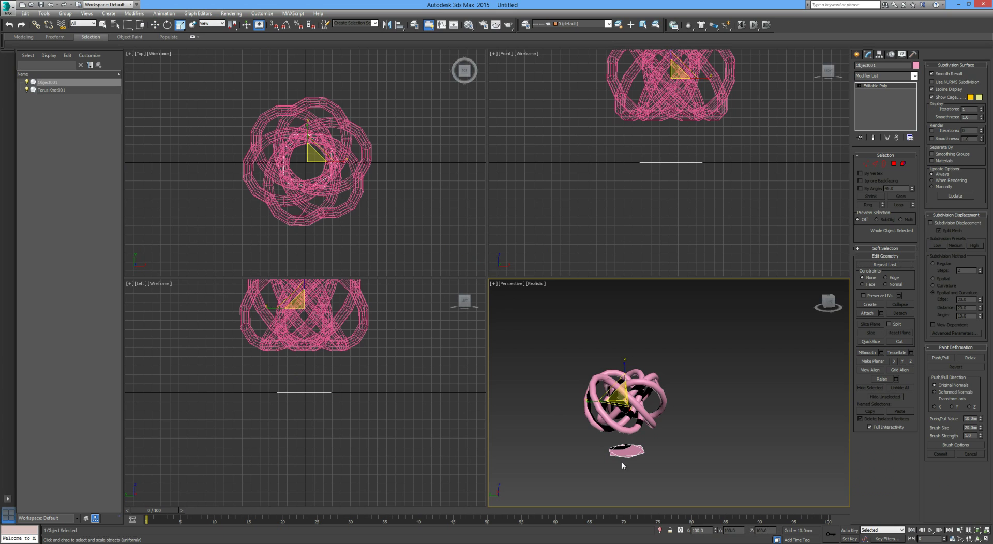
drag(620, 401, 613, 383)
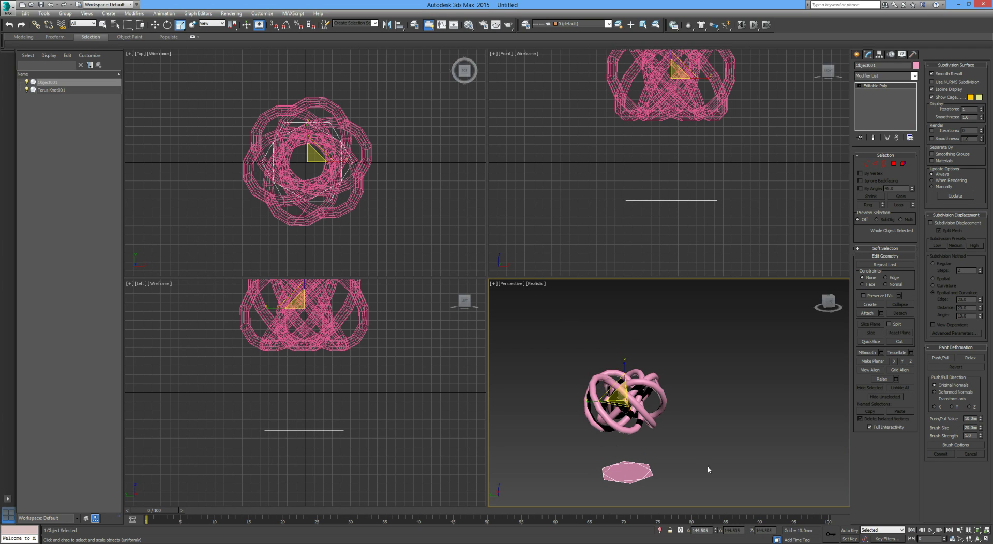
Step: Select the torus knot and attach the enlarged hexagon to it
click(702, 430)
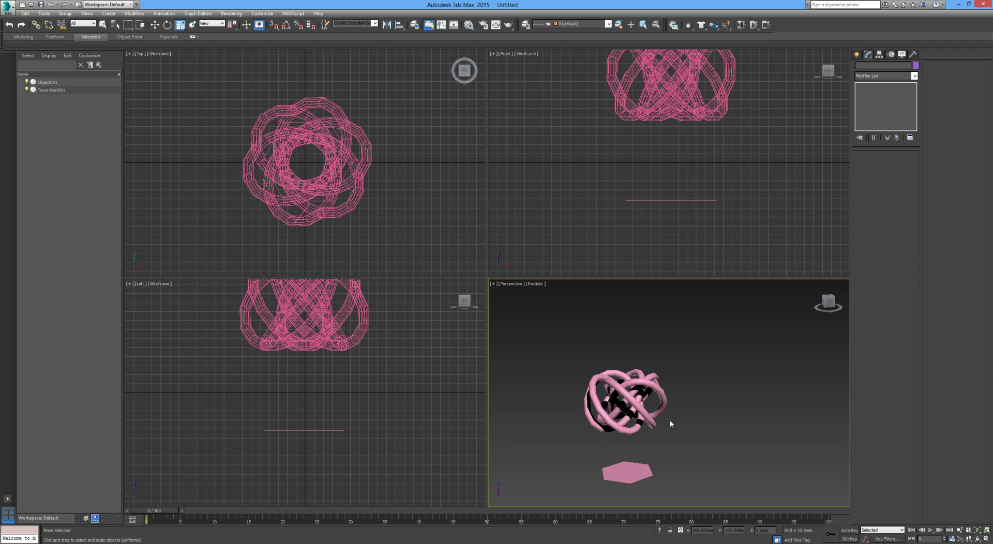
mouse_move(669, 420)
alt+middle_down()
mouse_move(671, 449)
mouse_move(669, 424)
alt+middle_up()
scroll(664, 431, up, 5)
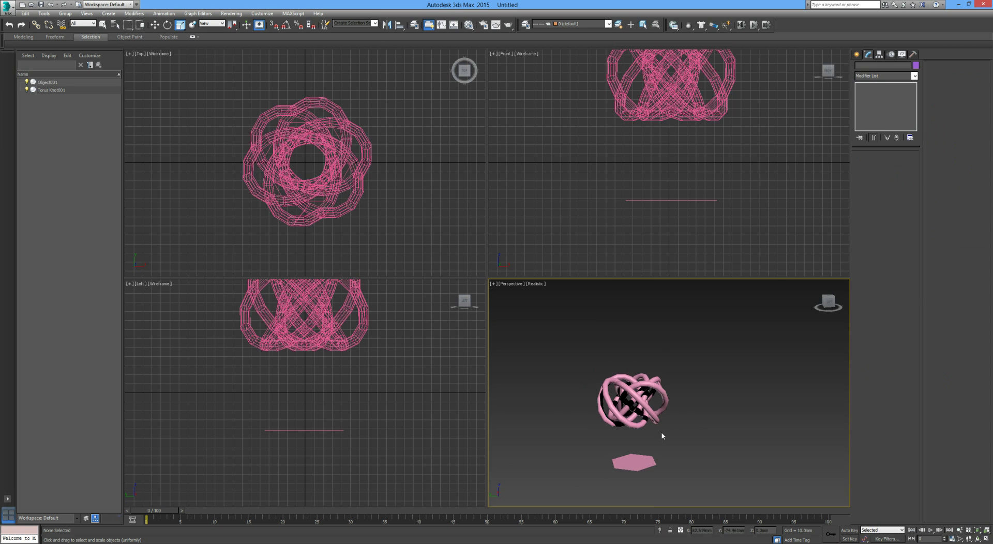
click(635, 475)
middle_drag(654, 475, 680, 448)
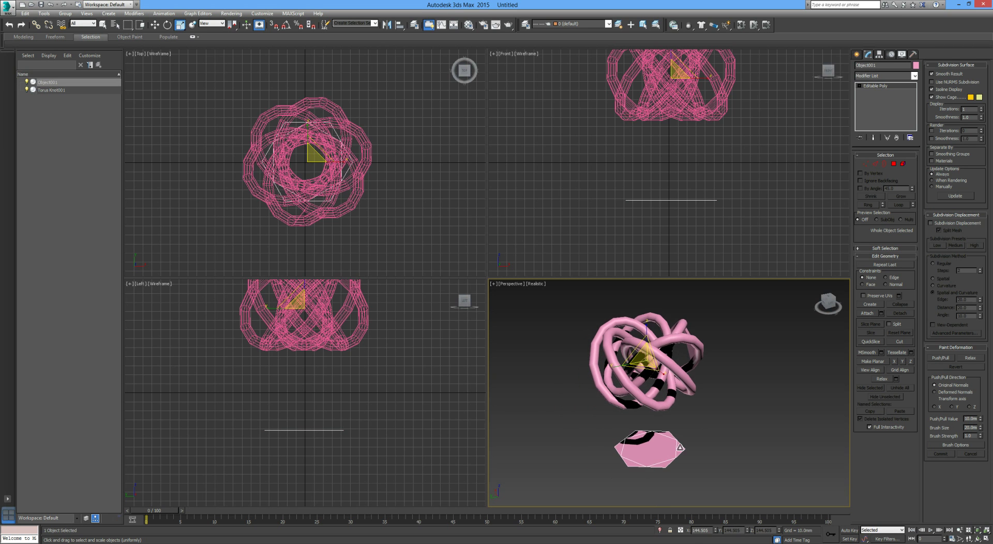
click(697, 412)
click(675, 365)
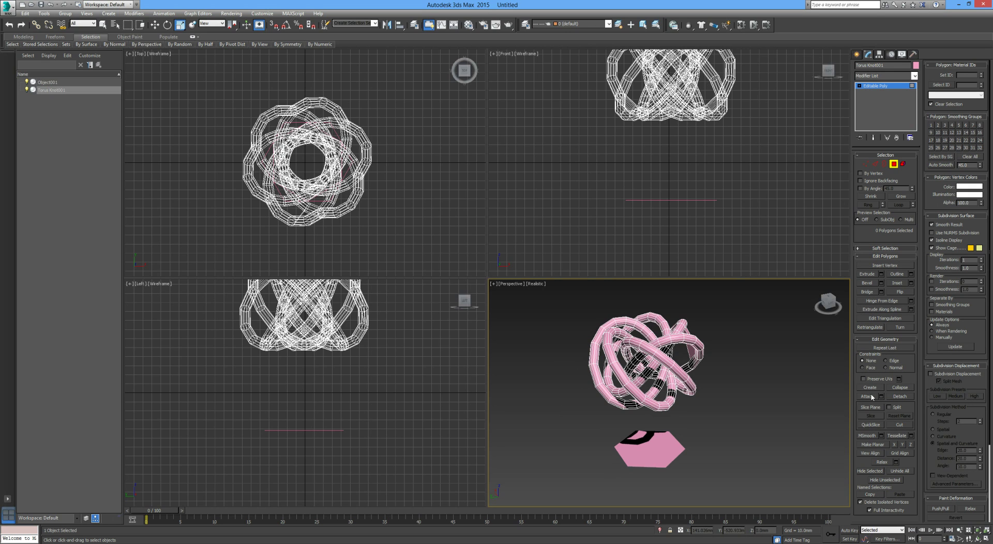
click(867, 396)
click(658, 449)
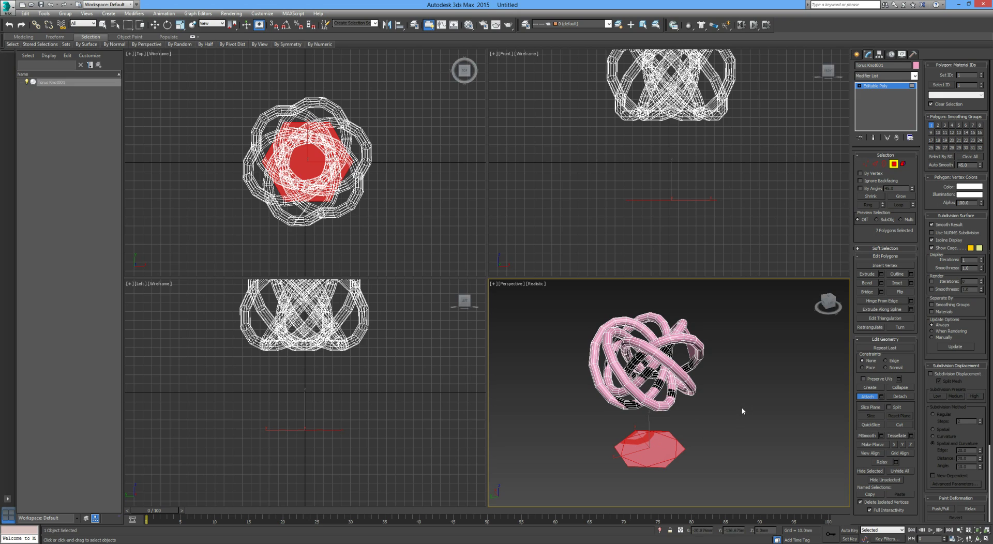
Step: Finish attaching, clear the polygon selection and leave polygon editing on the combined object
key(w)
click(759, 433)
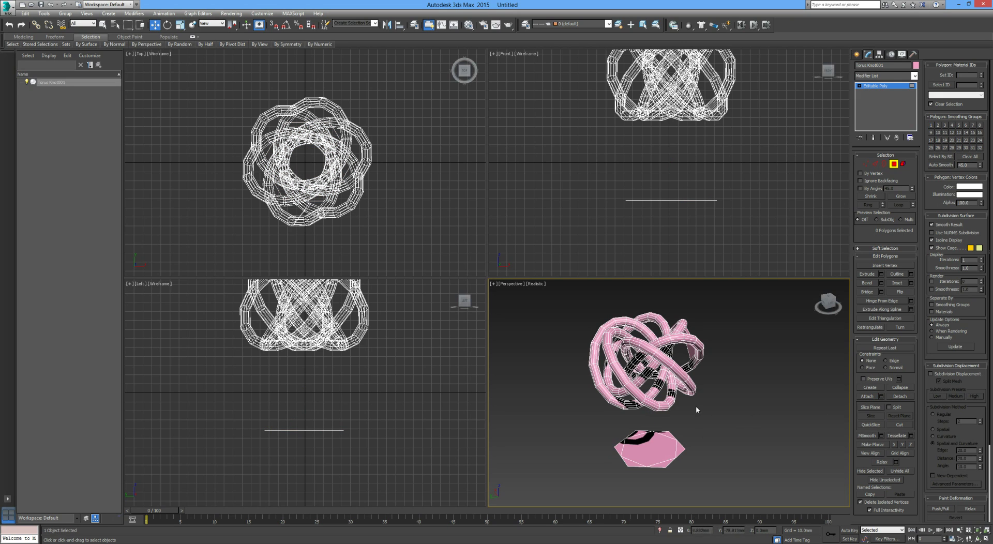
right_click(731, 425)
click(892, 164)
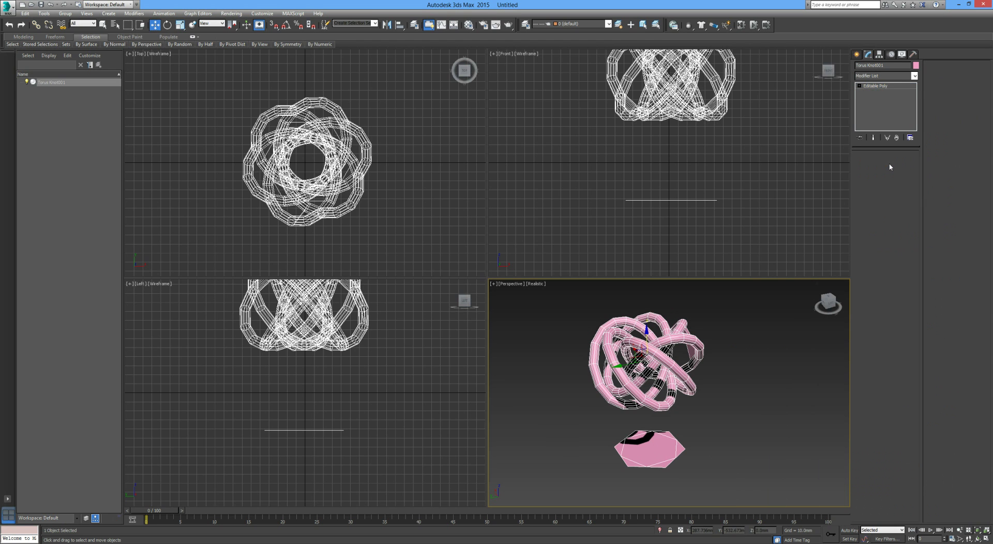
click(760, 405)
click(672, 395)
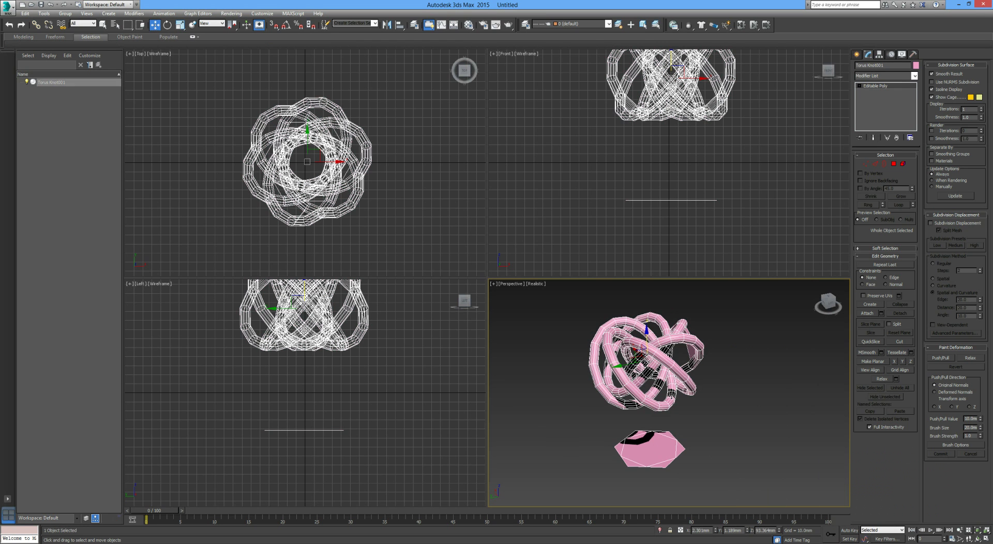
Step: Bridge a polygon at the bottom of an outer torus knot loop down to a polygon on the hexagon's edge, forming a leg
click(712, 439)
alt+middle_drag(712, 438, 742, 411)
click(660, 366)
alt+middle_drag(661, 367, 672, 393)
click(894, 164)
click(893, 164)
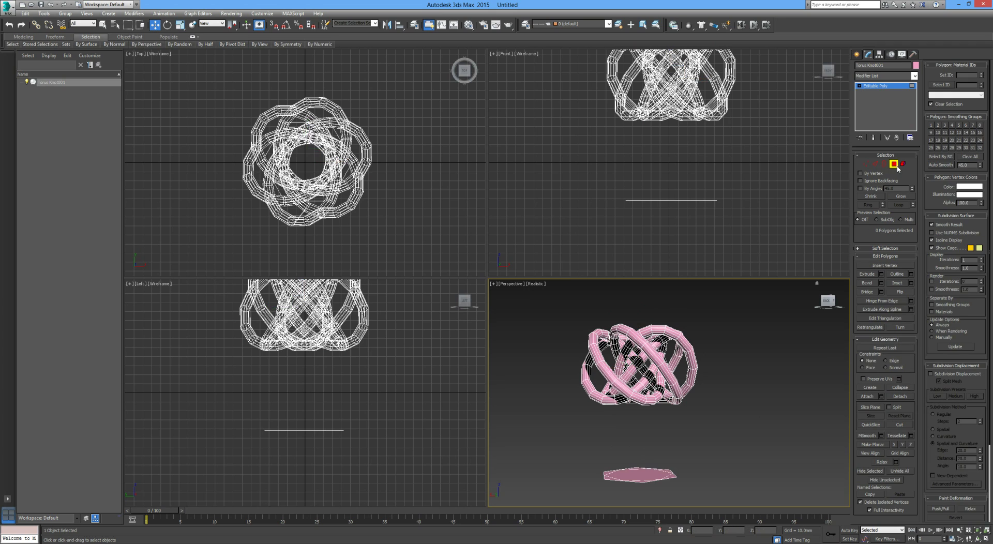
click(867, 291)
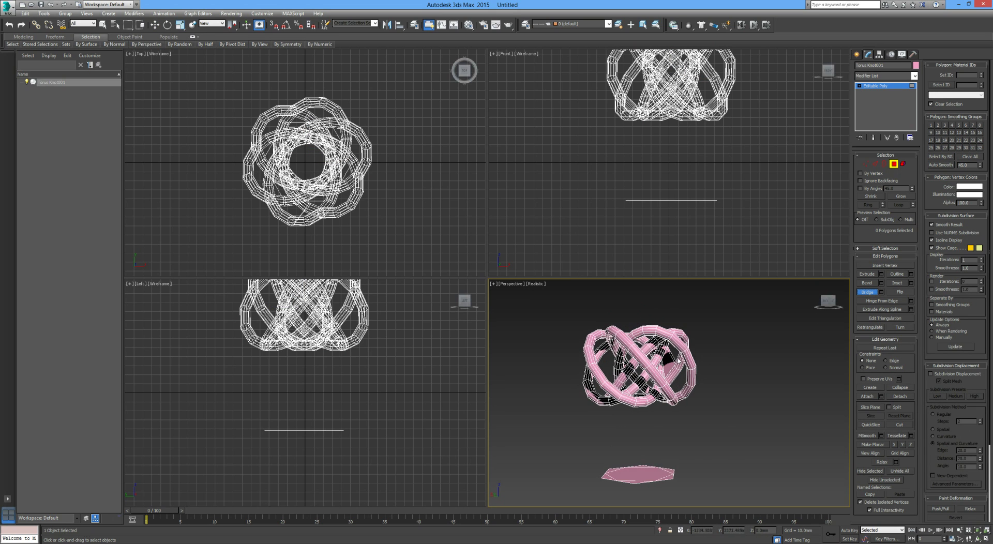
scroll(707, 353, down, 3)
mouse_move(686, 378)
alt+middle_down()
mouse_move(653, 381)
mouse_move(691, 381)
alt+middle_up()
scroll(654, 380, up, 4)
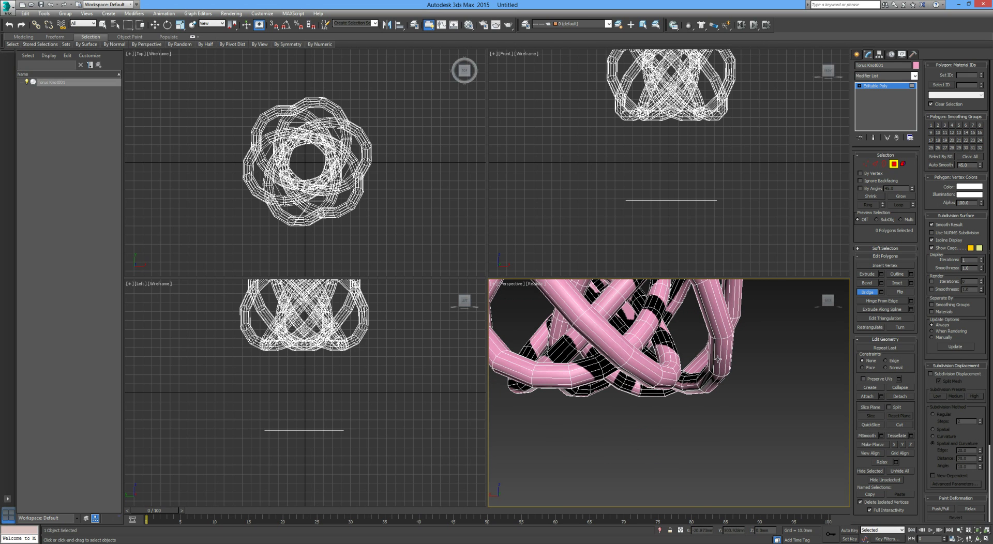
scroll(693, 432, down, 6)
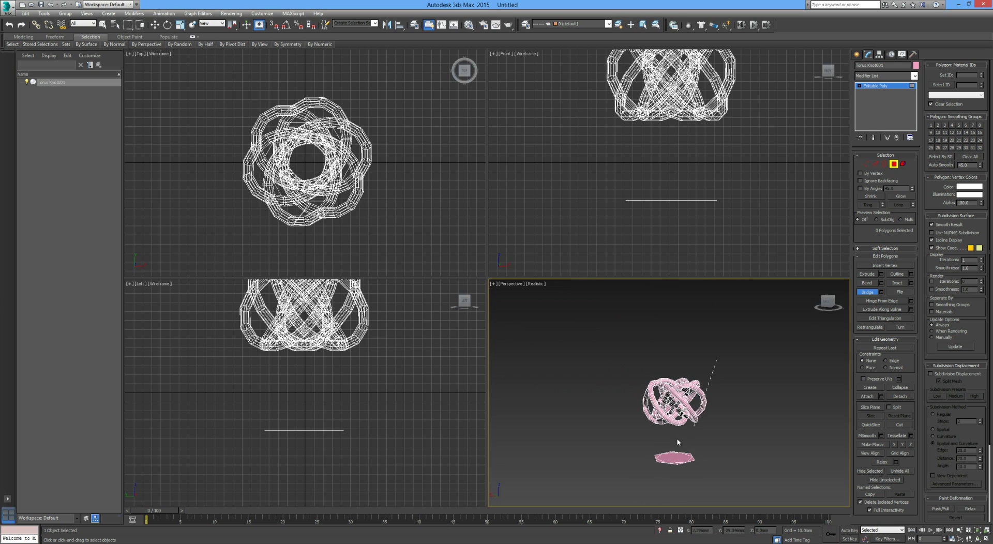
scroll(681, 467, up, 2)
scroll(680, 467, up, 3)
click(681, 467)
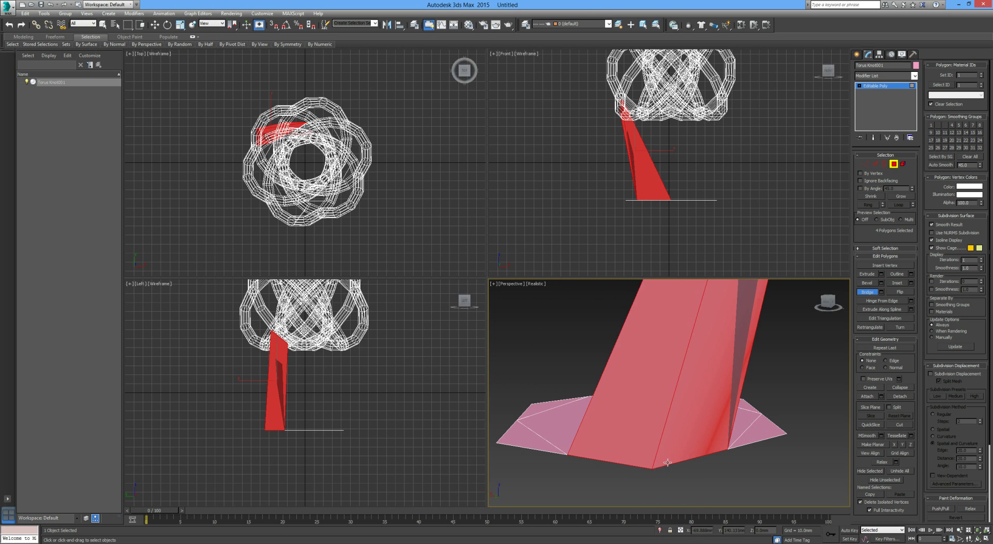
Step: Bridge the torus knot strand above the new leg up to the upper strand, continuing the leg through the knot
scroll(680, 467, down, 3)
alt+middle_drag(682, 465, 684, 423)
scroll(667, 455, down, 2)
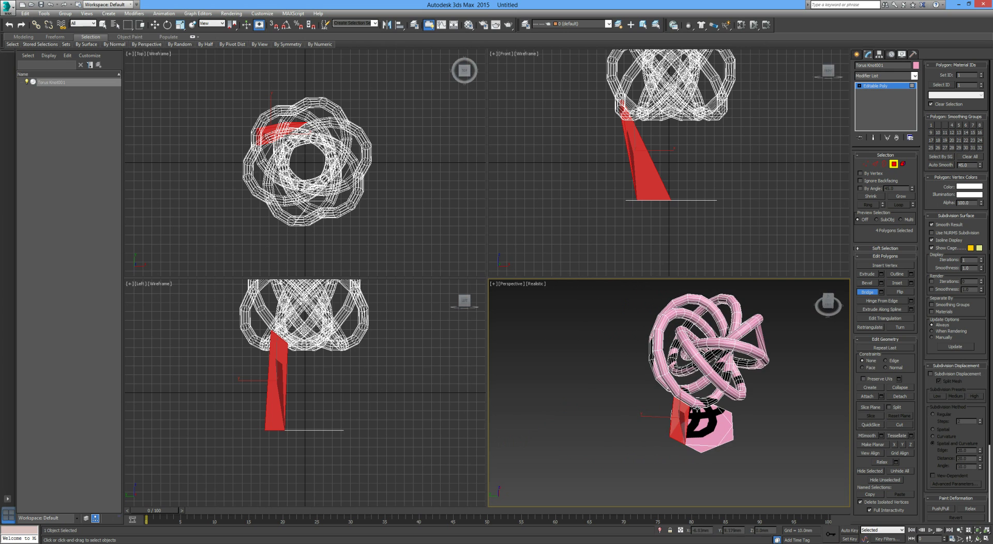
scroll(676, 392, up, 5)
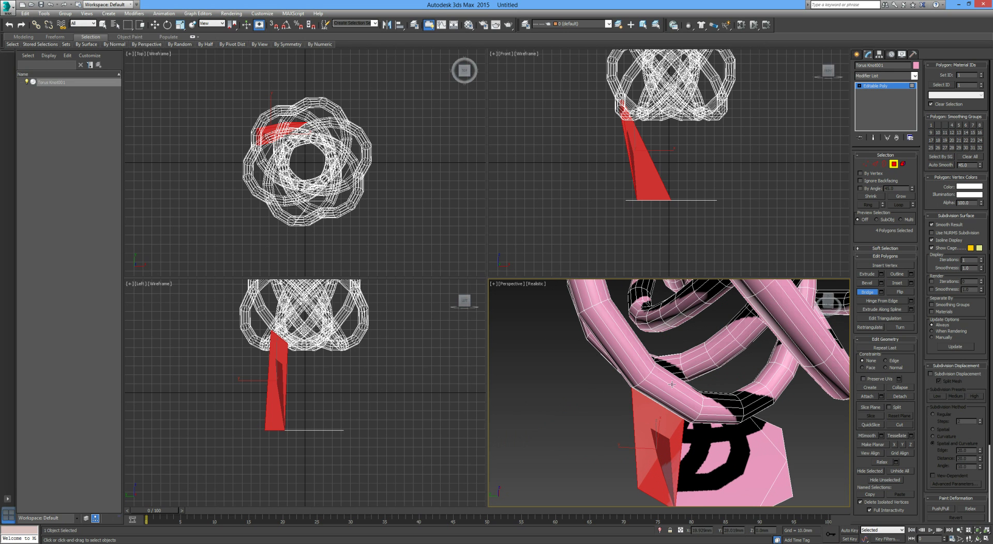
alt+middle_drag(701, 384, 716, 357)
scroll(715, 356, down, 2)
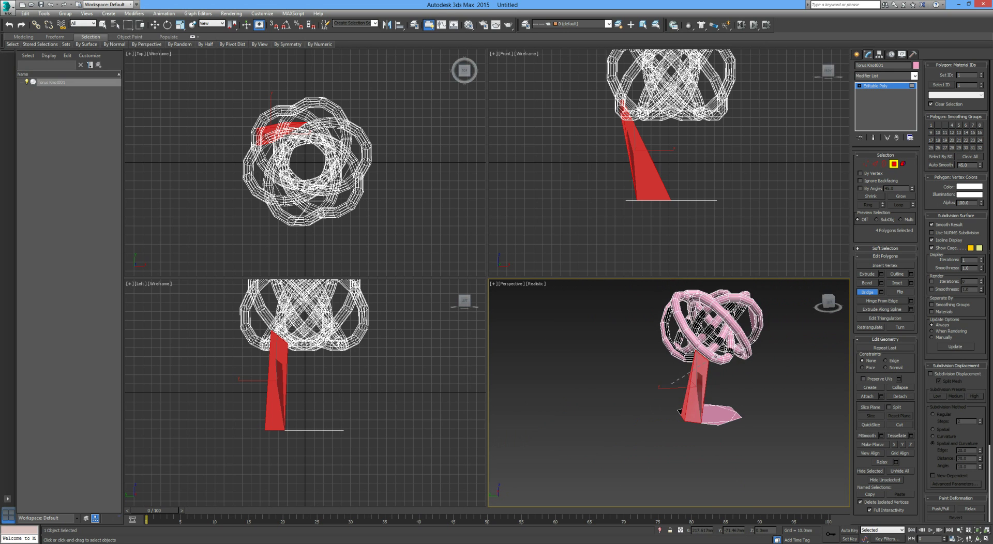
alt+middle_drag(715, 356, 738, 348)
scroll(723, 311, up, 7)
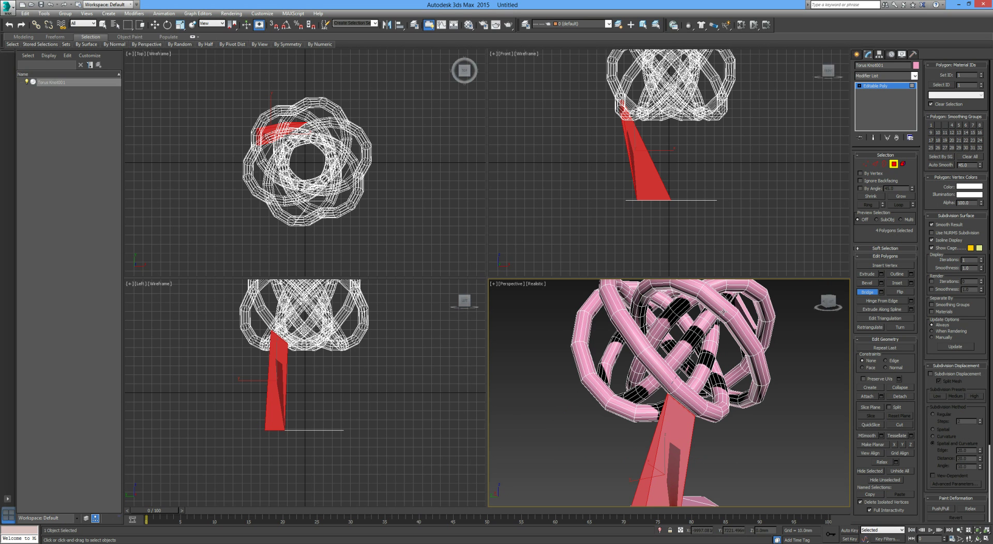
click(710, 308)
scroll(729, 373, down, 5)
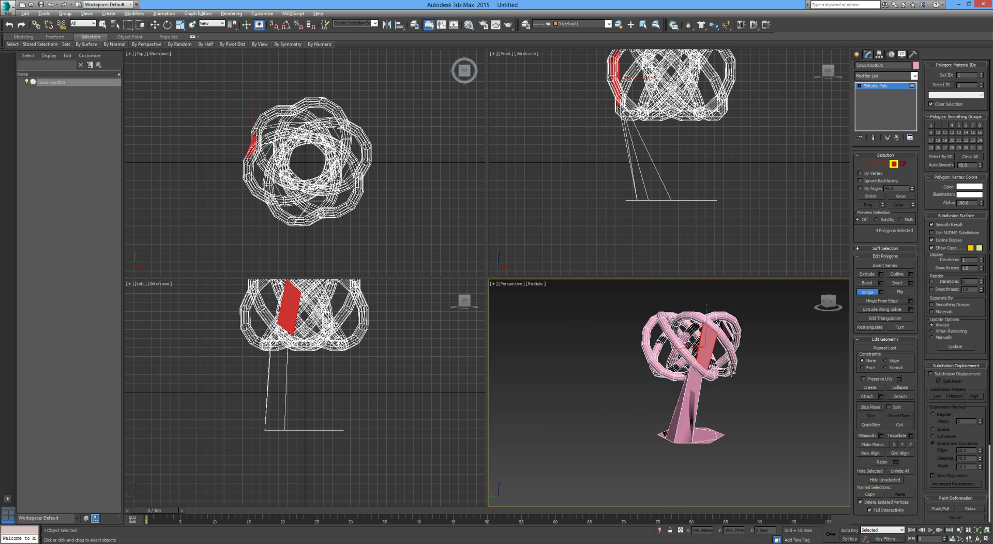
Step: Bridge the remaining outer loops down to the hexagon and up through the knot all the way around, and leave polygon editing
alt+middle_drag(729, 373, 756, 391)
alt+middle_drag(640, 438, 632, 381)
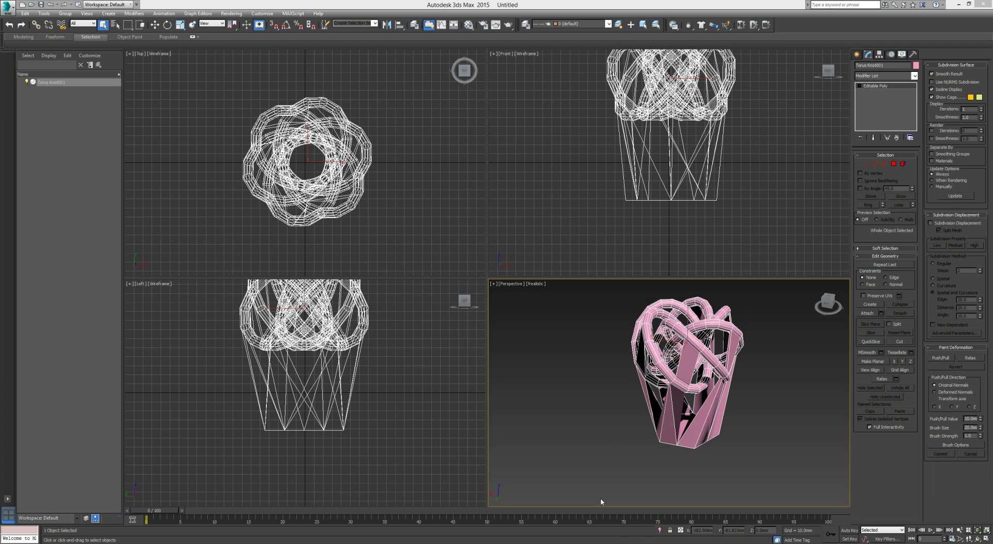
alt+middle_drag(767, 378, 665, 426)
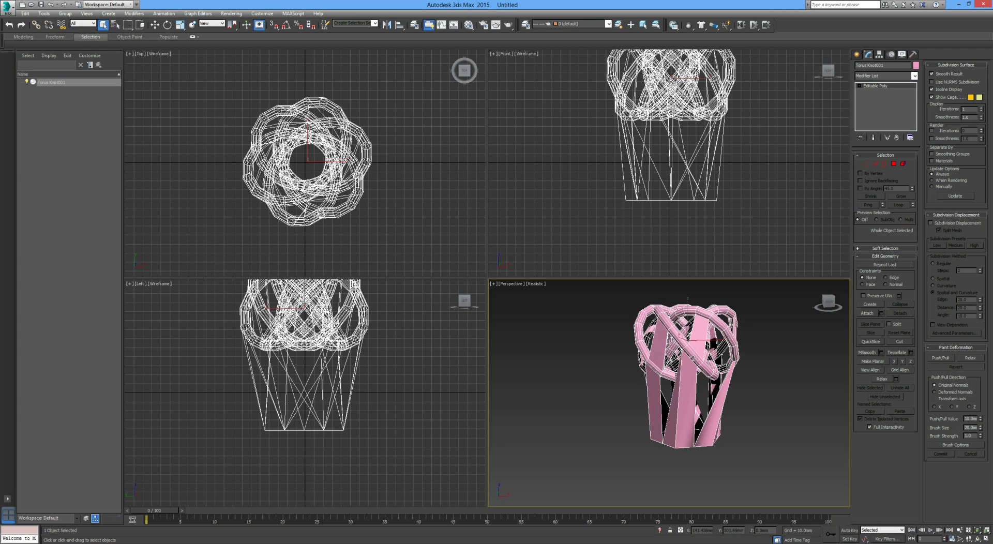
Step: Delete the front and inner faces of one upper bridge between the torus knot strands
scroll(717, 305, up, 6)
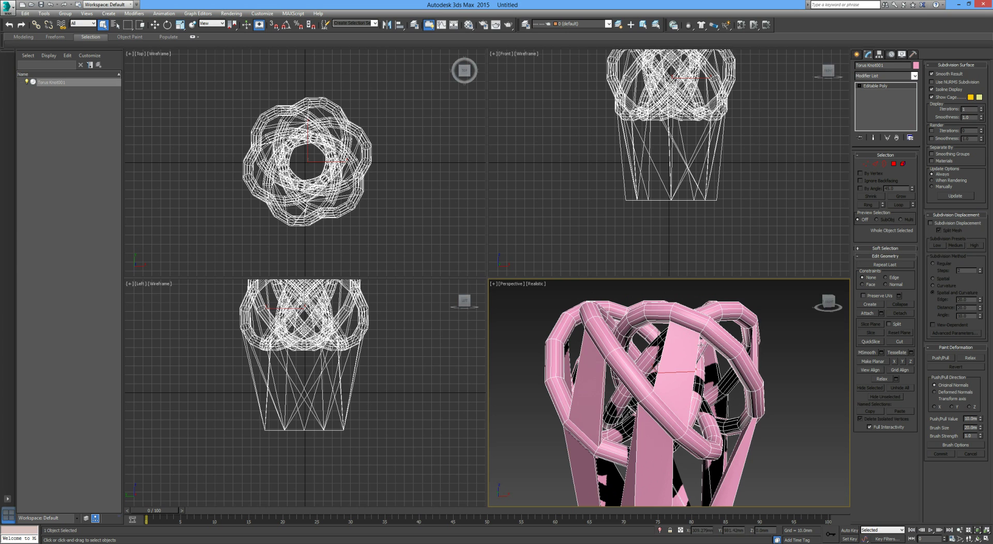
mouse_move(687, 342)
alt+middle_down()
mouse_move(725, 356)
mouse_move(689, 354)
mouse_move(684, 378)
mouse_move(695, 353)
alt+middle_up()
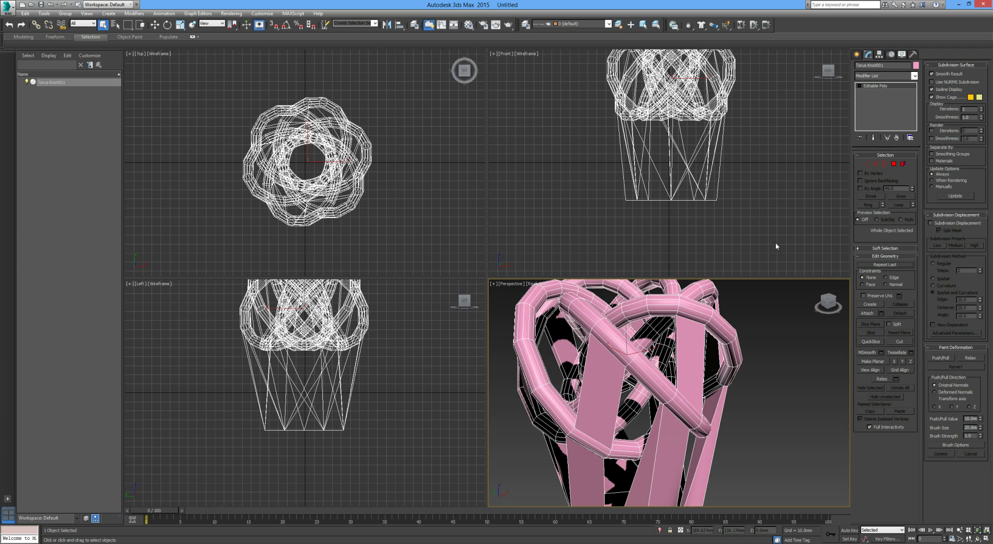
click(894, 163)
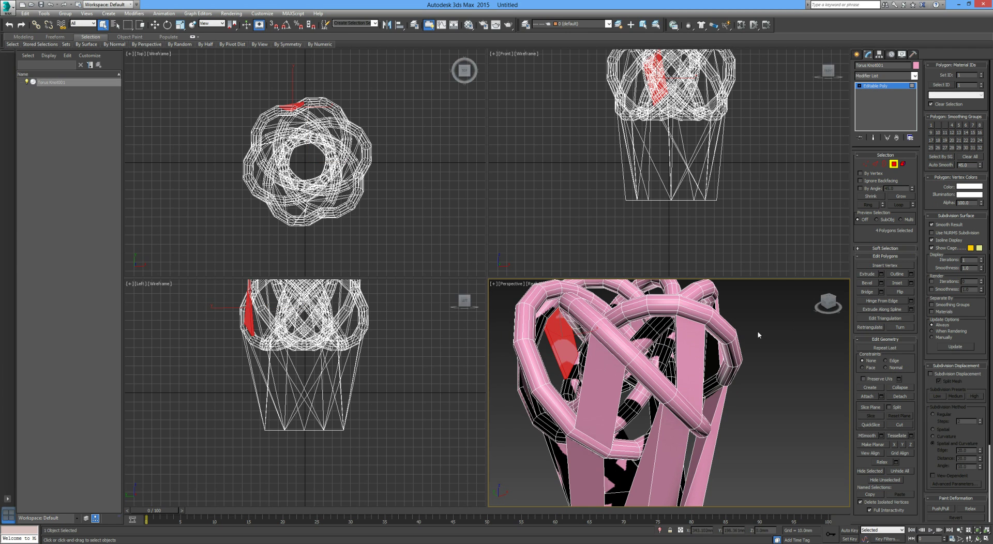
click(689, 341)
key(Delete)
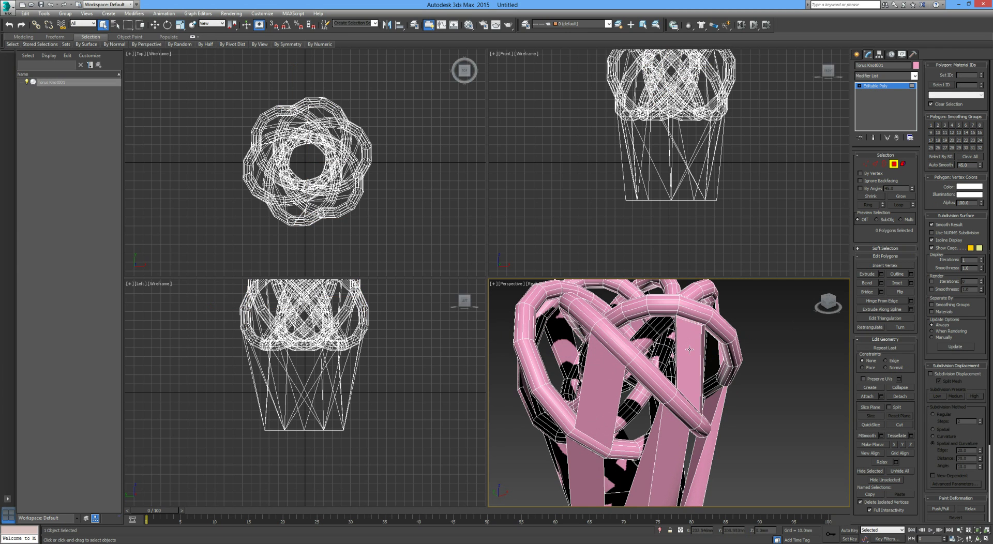
click(688, 352)
key(Delete)
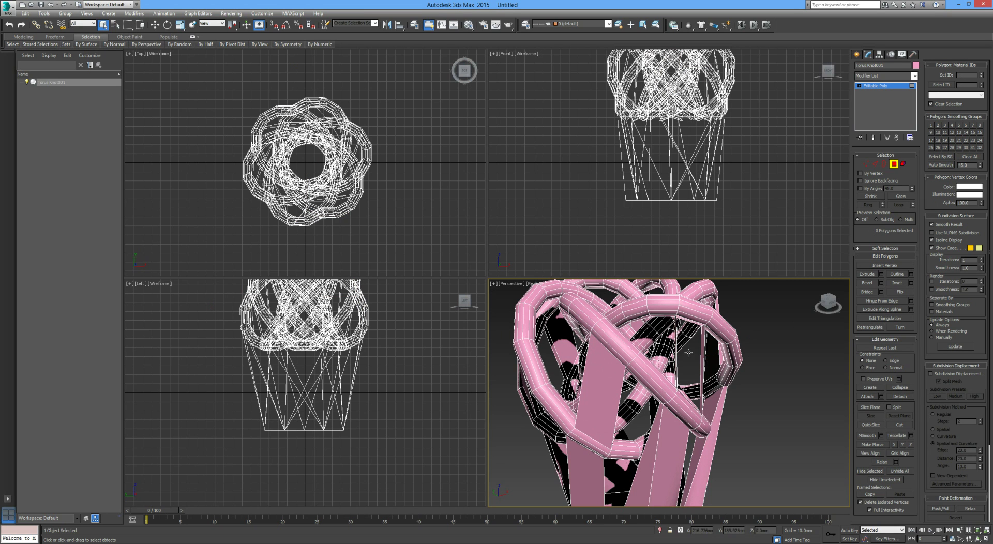
Step: Delete the remaining side faces of the same upper bridge
alt+middle_drag(701, 354, 639, 354)
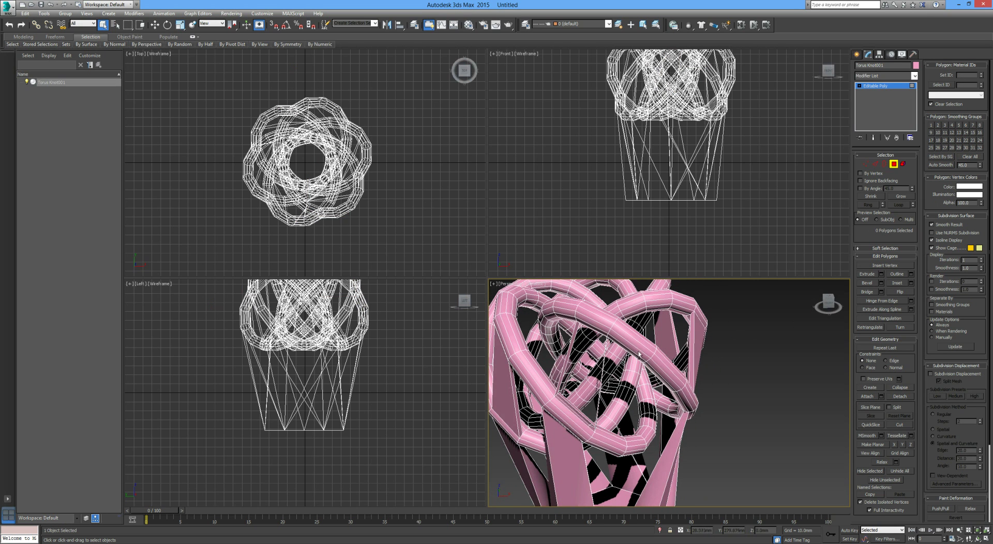
click(573, 341)
key(Delete)
alt+middle_drag(571, 356, 614, 364)
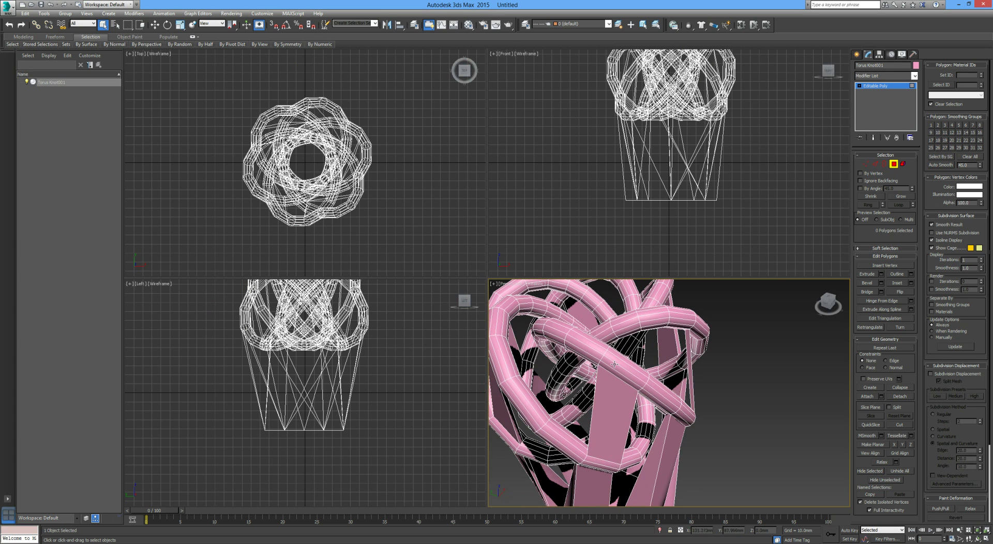
click(690, 342)
key(Delete)
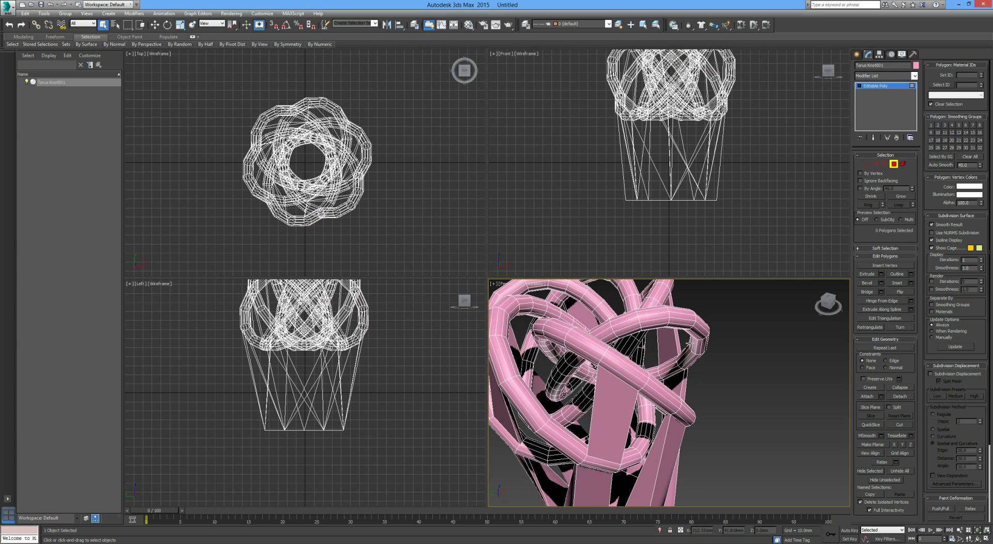
Step: Select the edges around the open hole under the upper loop and close it with the Cap Holes modifier
mouse_move(690, 337)
alt+middle_down()
mouse_move(681, 306)
mouse_move(684, 331)
mouse_move(666, 354)
mouse_move(684, 343)
alt+middle_up()
scroll(683, 302, up, 5)
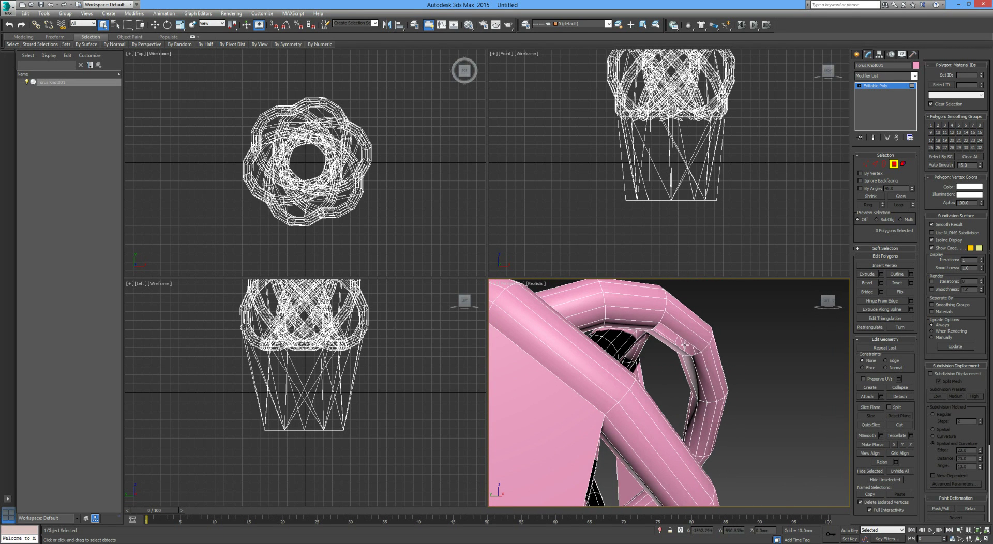
click(874, 164)
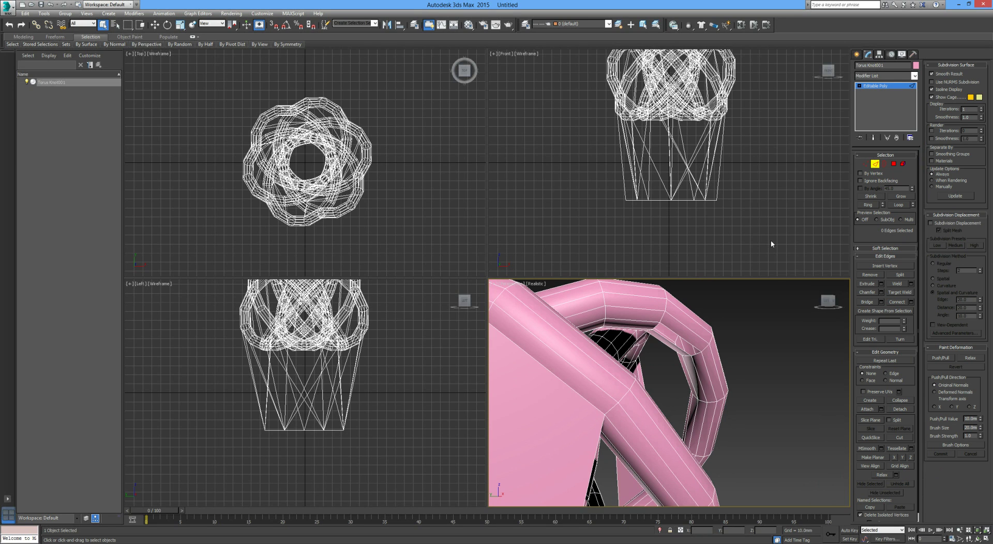
scroll(677, 322, up, 3)
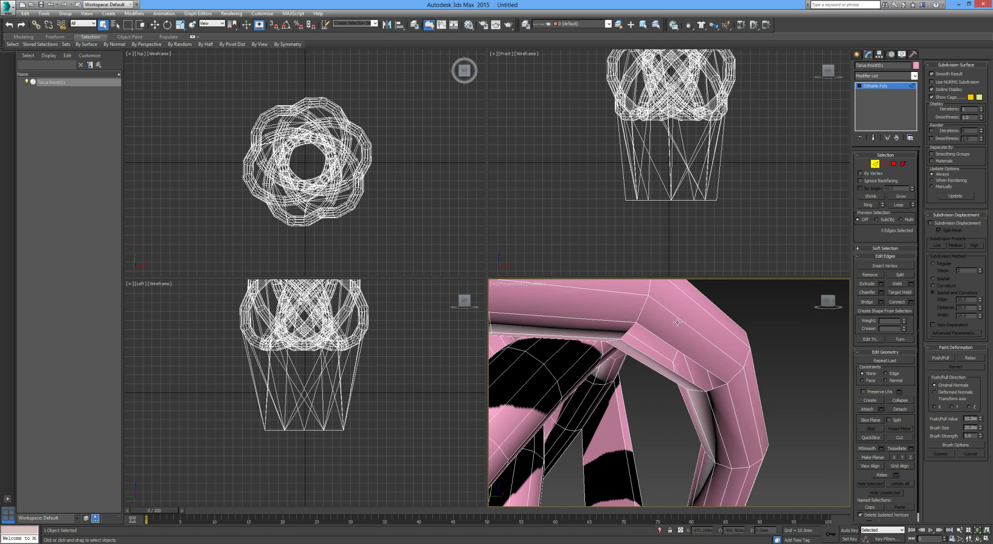
click(644, 354)
click(629, 328)
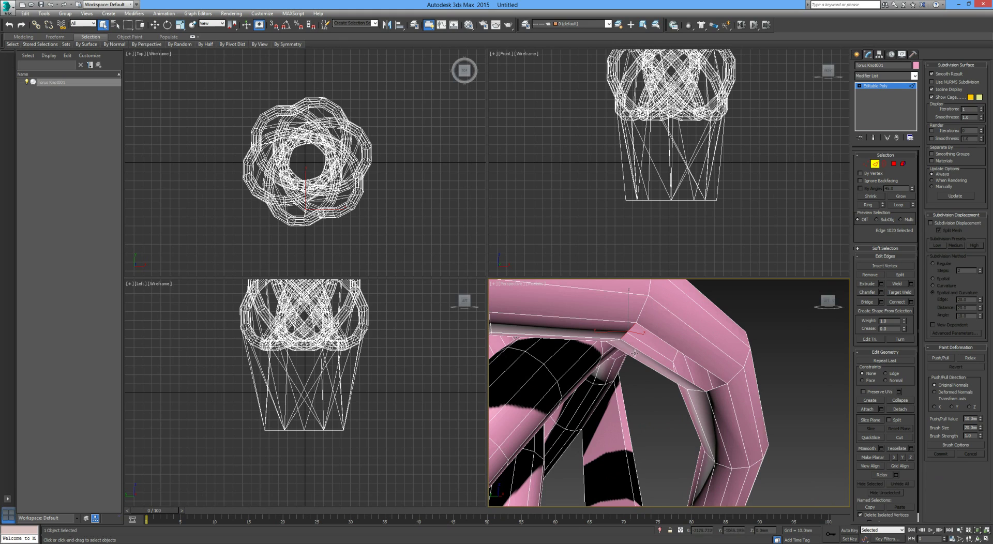
ctrl+click(636, 349)
ctrl+click(652, 333)
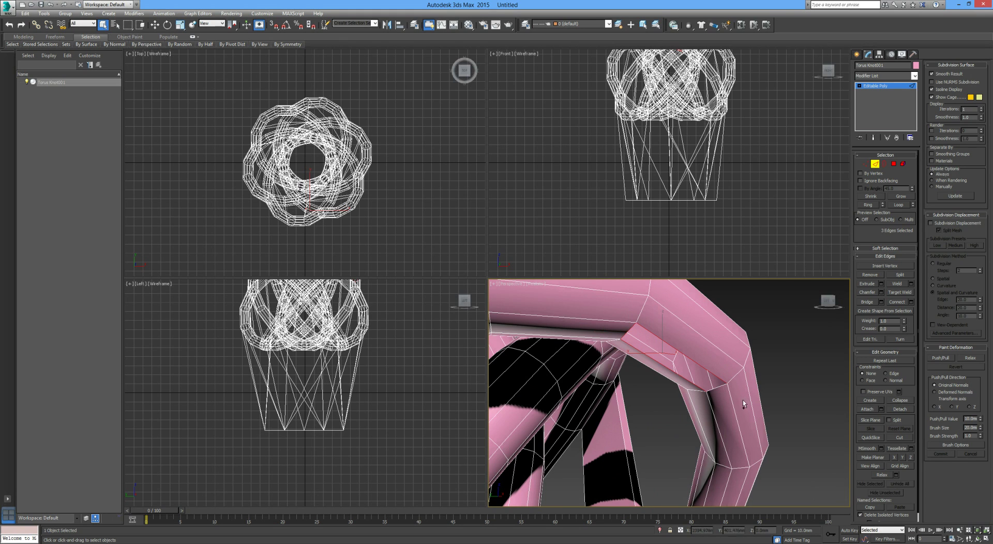
ctrl+click(721, 385)
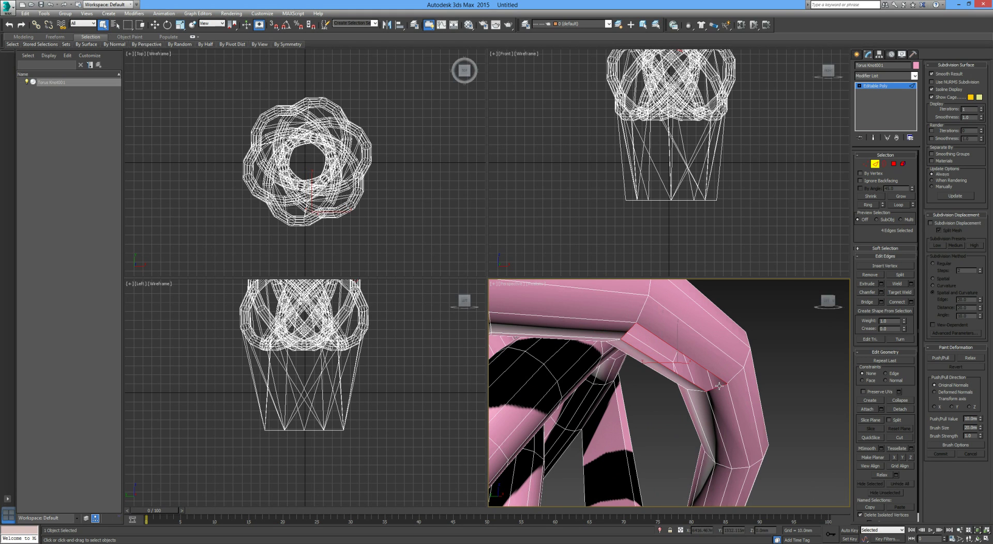
click(875, 76)
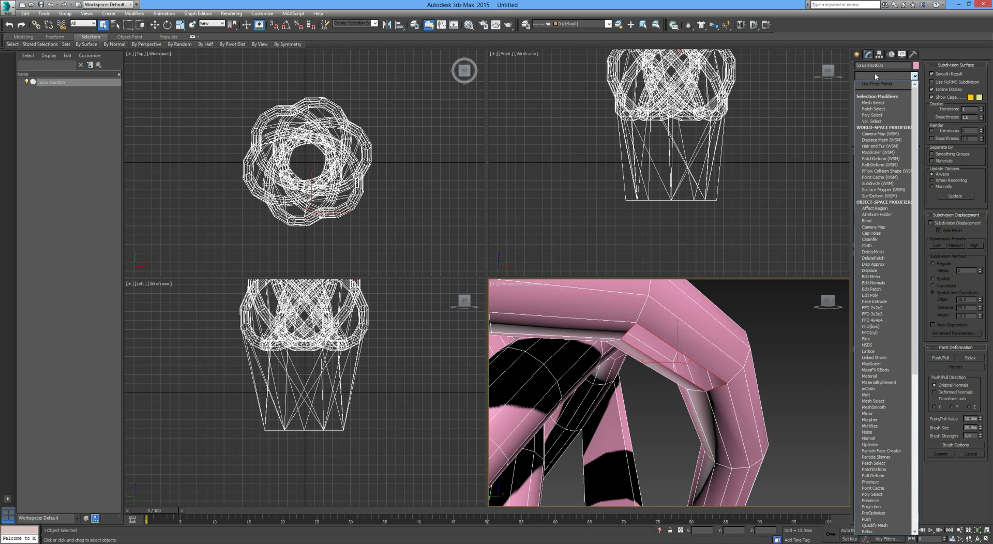
click(879, 235)
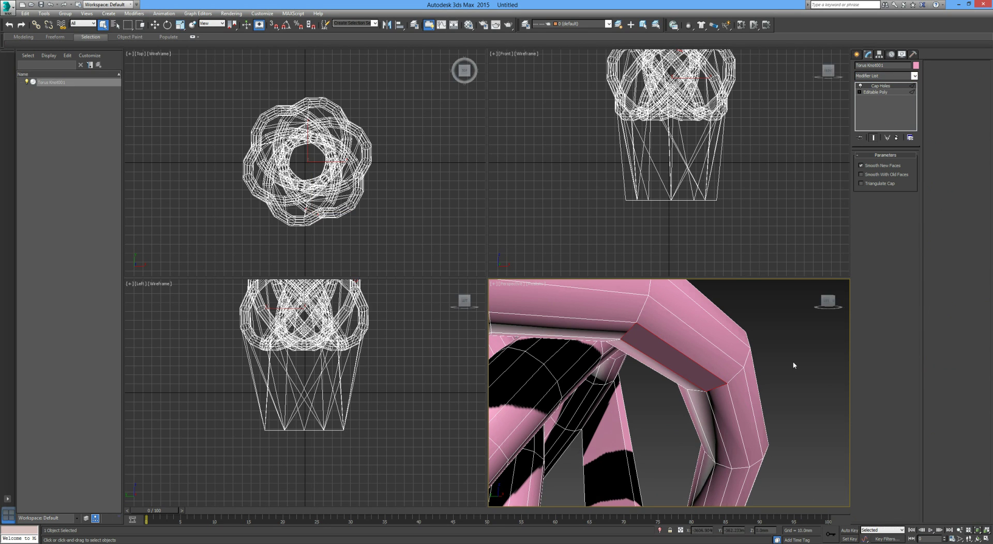
Step: Turn on Smooth With Old Faces for the torus knot's Cap Holes modifier and check the capped strand with the object deselected
click(760, 363)
scroll(654, 374, down, 3)
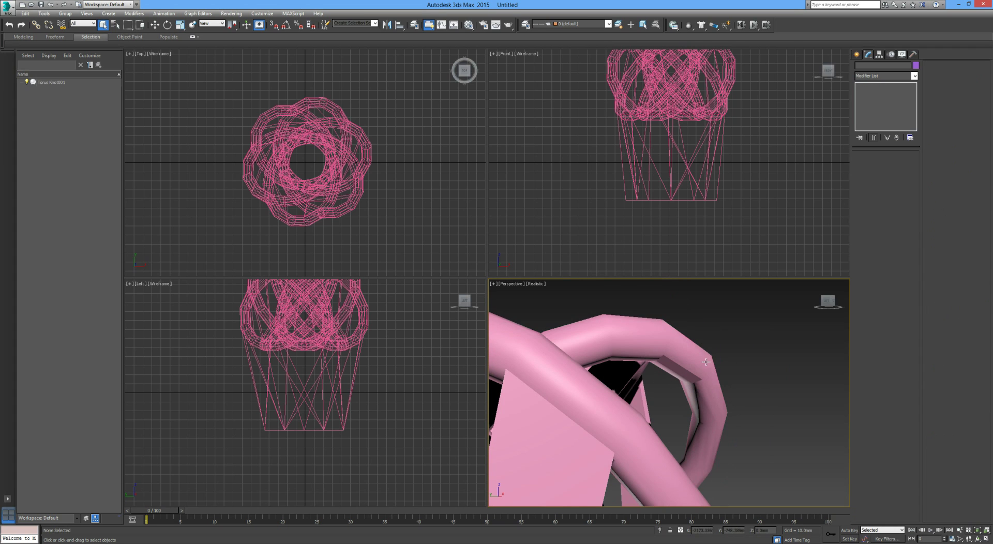
click(682, 374)
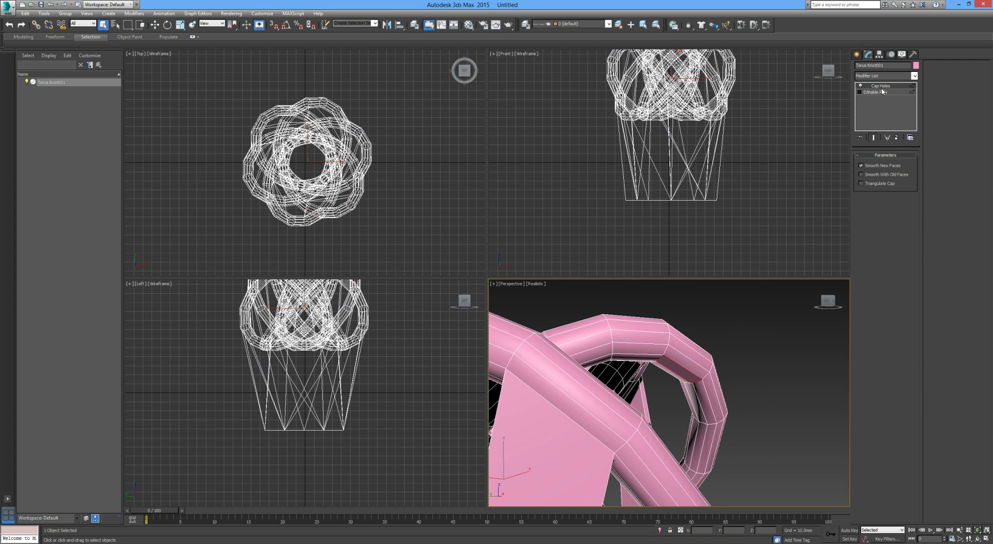
click(861, 175)
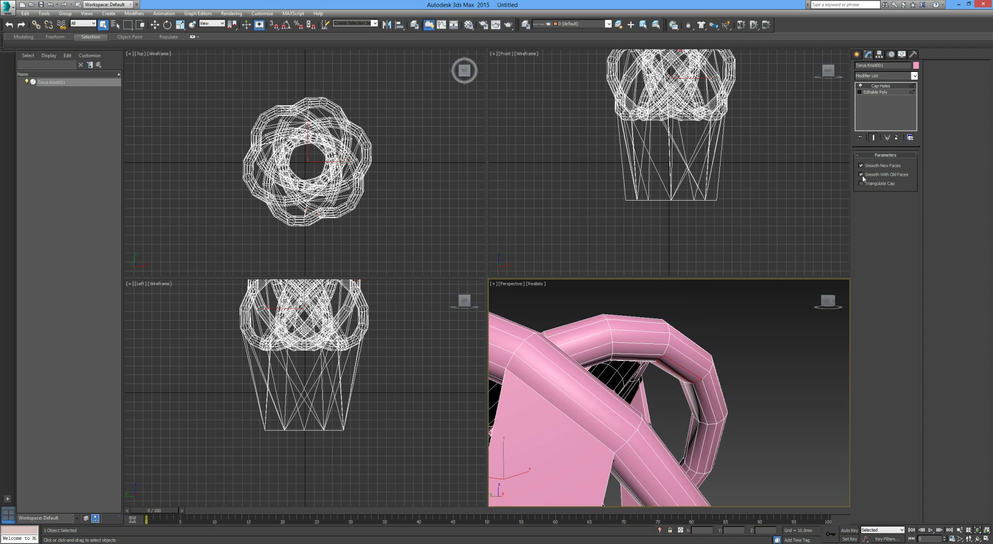
click(774, 352)
click(708, 368)
click(745, 397)
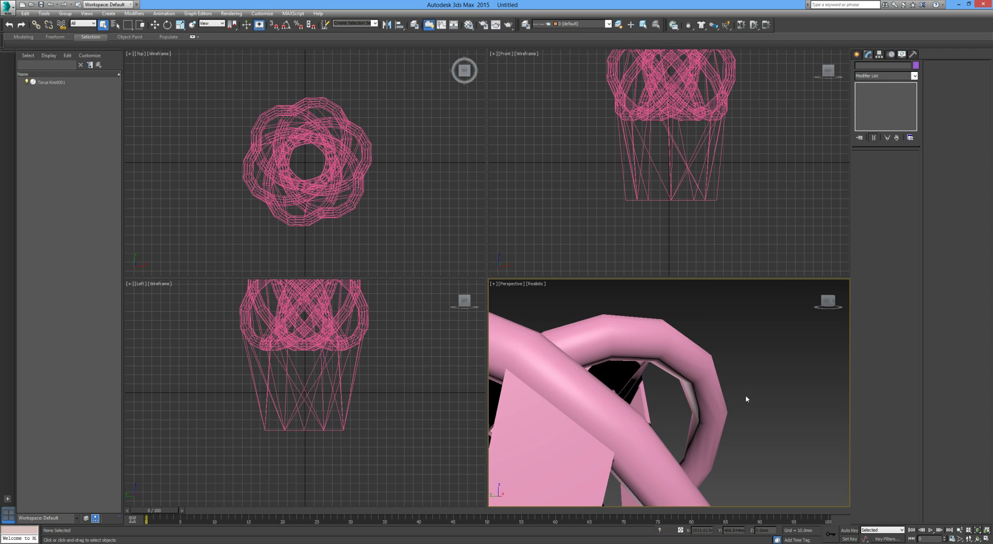
click(697, 387)
Step: In the base Editable Poly, add the edges around the open hole in the opposite outer strand to the edge selection
scroll(718, 385, down, 5)
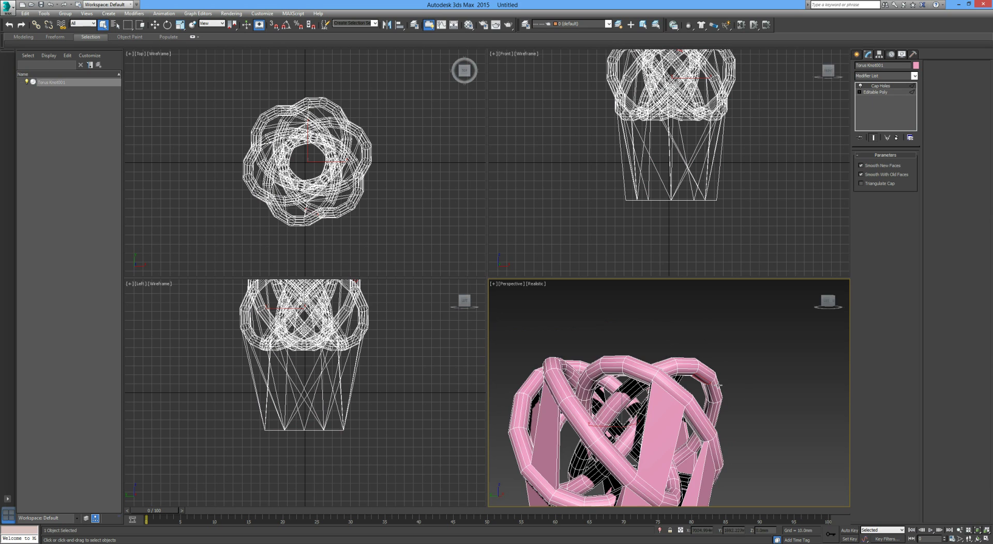
scroll(719, 385, down, 3)
alt+middle_drag(719, 385, 594, 402)
alt+middle_drag(678, 385, 646, 385)
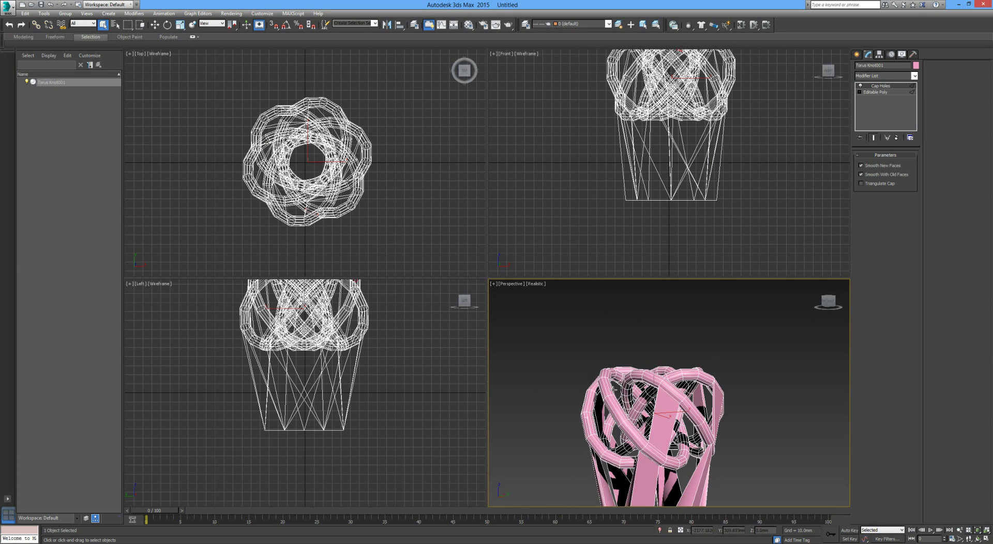
scroll(566, 401, up, 8)
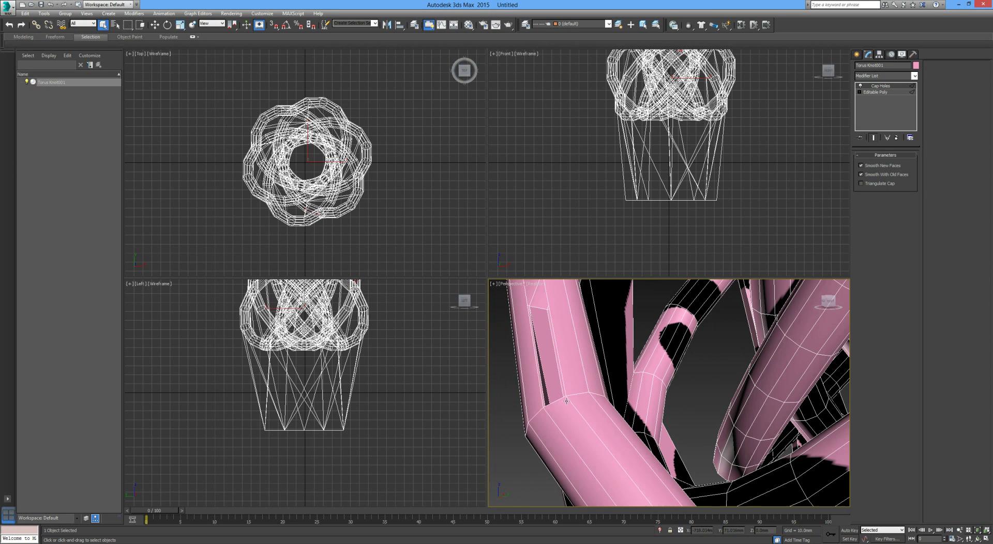
middle_drag(563, 375, 573, 382)
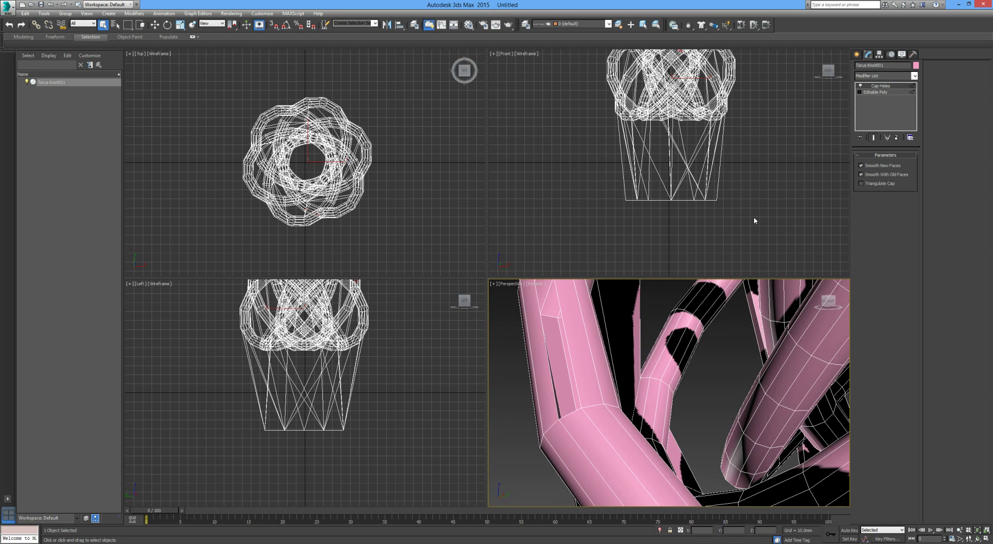
click(879, 92)
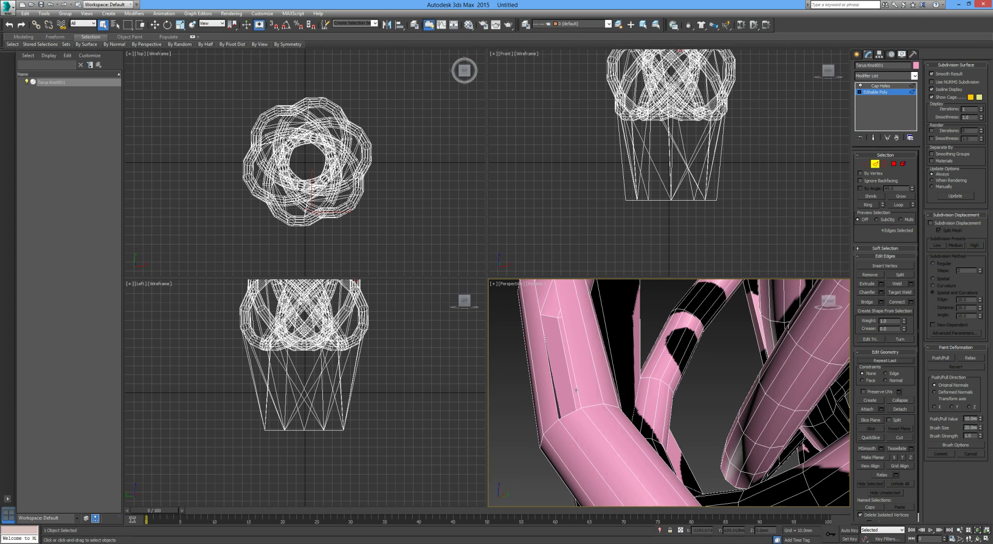
ctrl+click(574, 409)
ctrl+click(578, 395)
ctrl+click(553, 391)
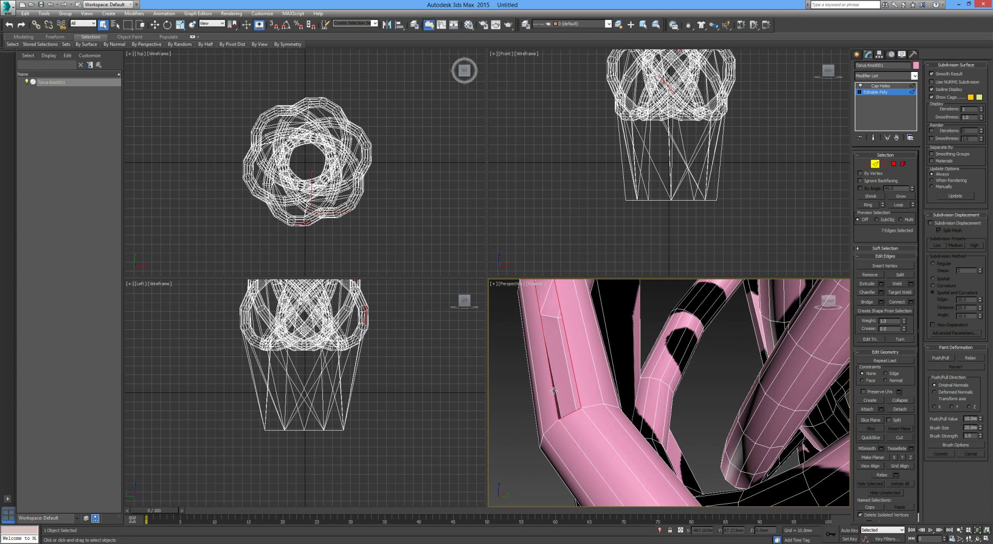
alt+middle_drag(551, 373, 564, 432)
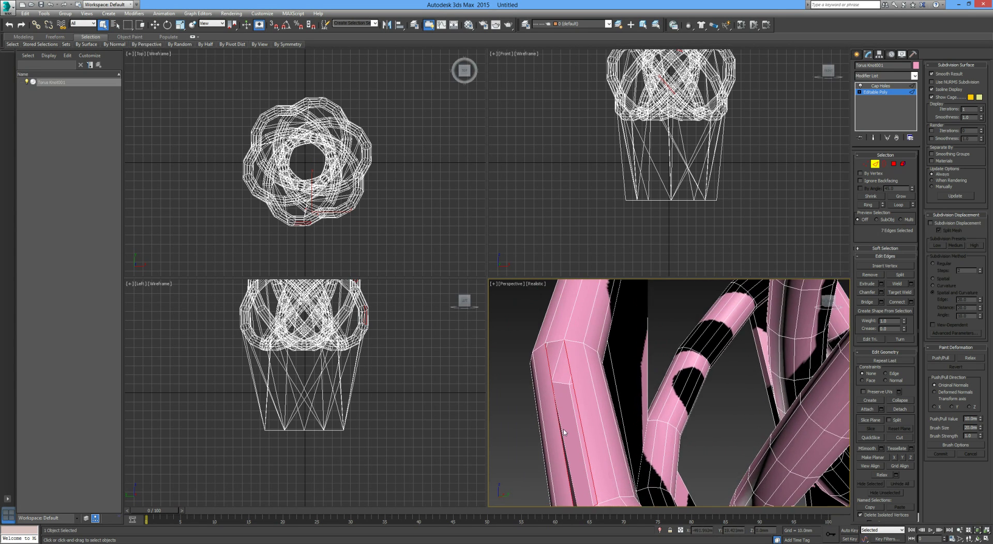
ctrl+click(556, 341)
scroll(572, 365, down, 3)
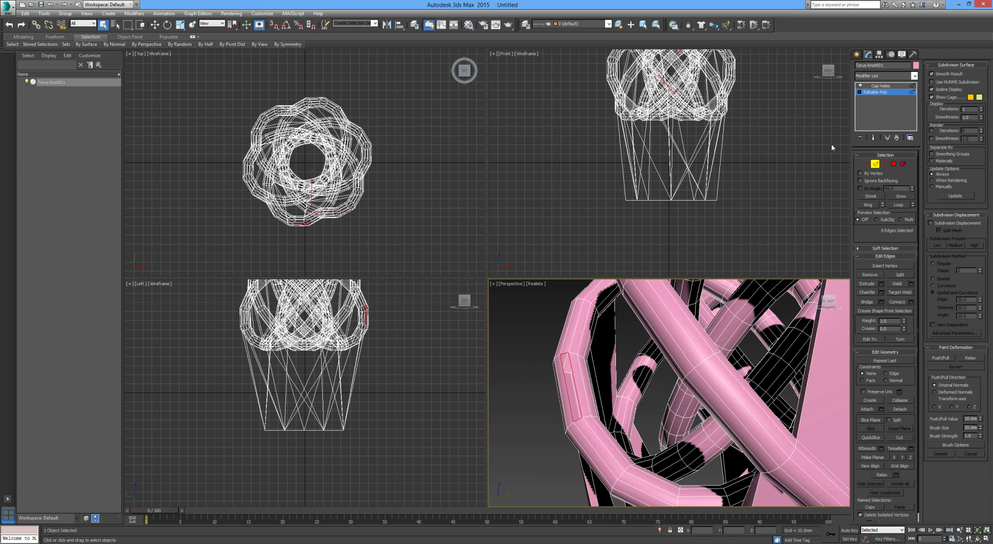
Step: Close this hole with a second Cap Holes modifier using Smooth With Old Faces, and leave edge editing in the base mesh
click(884, 76)
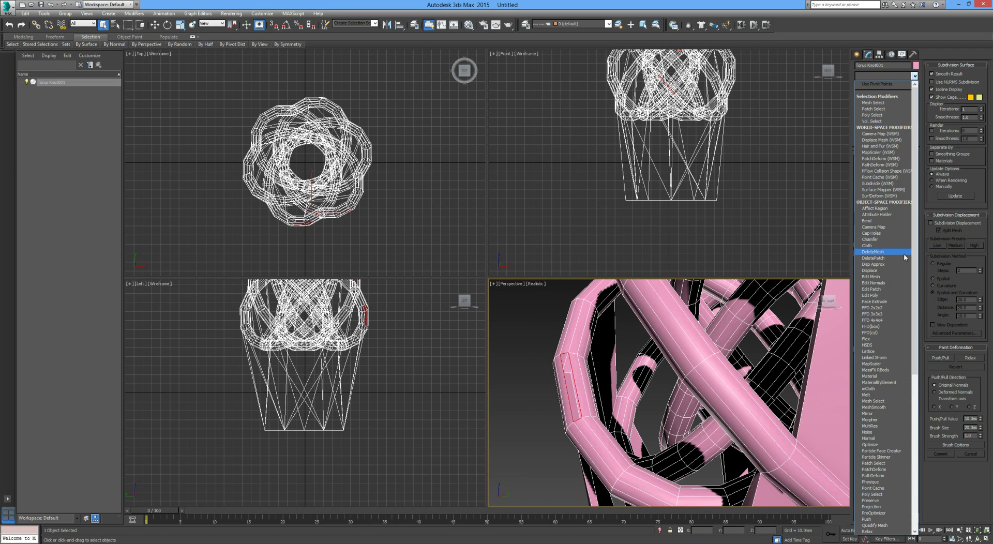
click(877, 234)
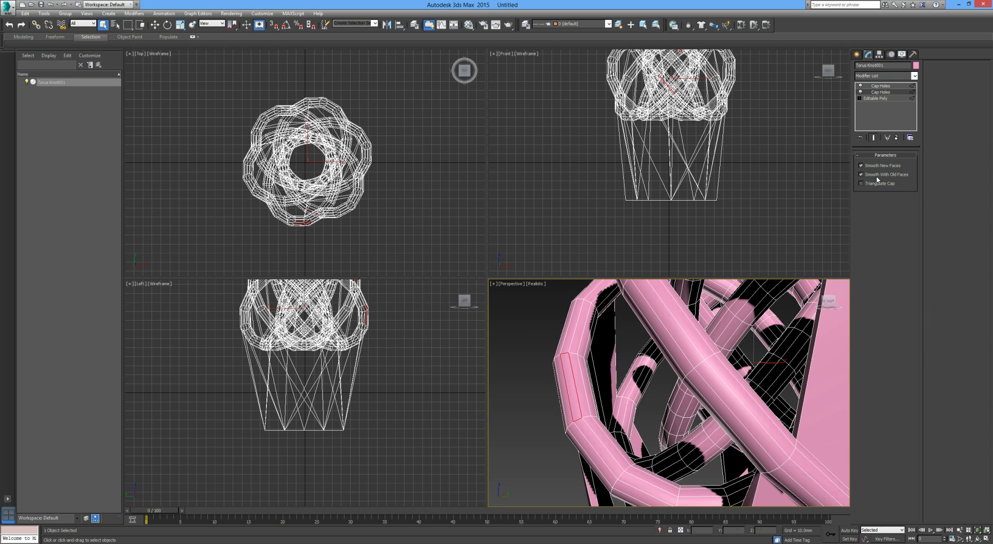
click(876, 98)
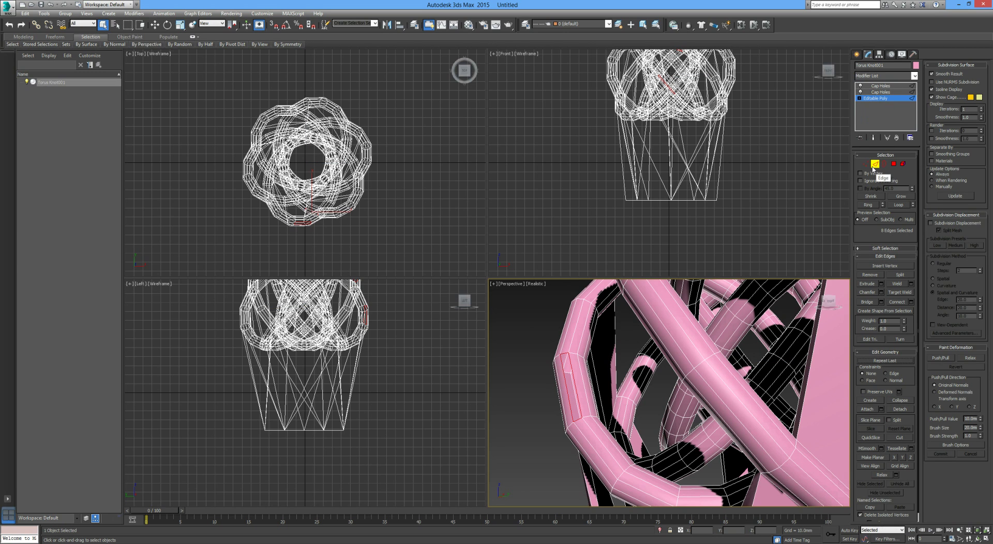
click(879, 166)
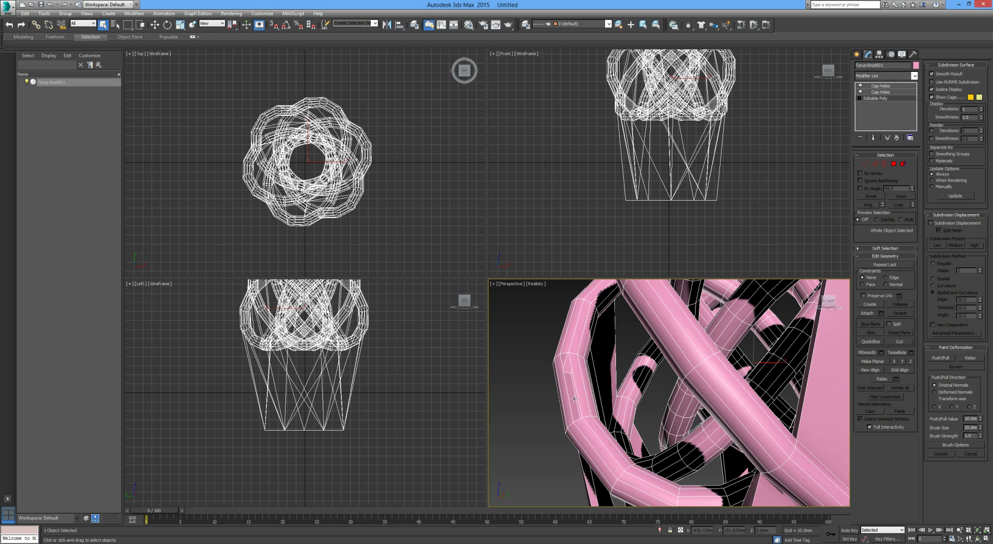
Step: Convert the capped torus knot object to an Editable Poly, collapsing both Cap Holes modifiers
scroll(616, 359, down, 3)
scroll(617, 359, up, 6)
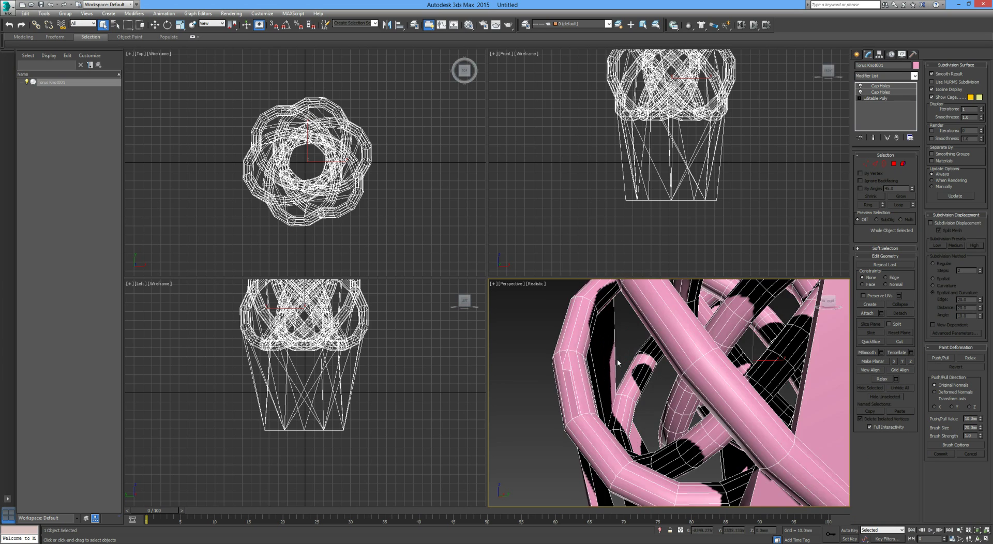
scroll(616, 359, down, 5)
scroll(617, 359, up, 2)
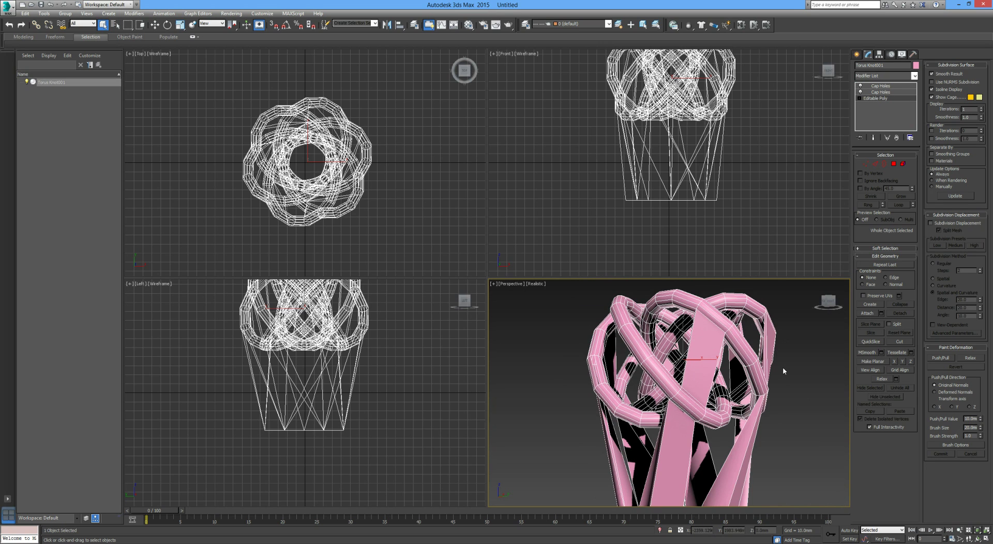
scroll(783, 367, down, 4)
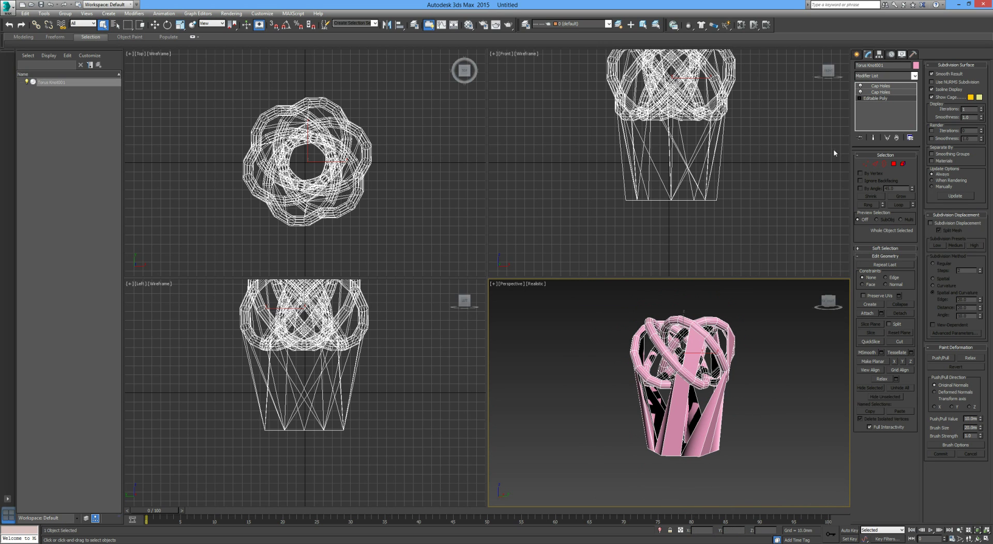
click(876, 90)
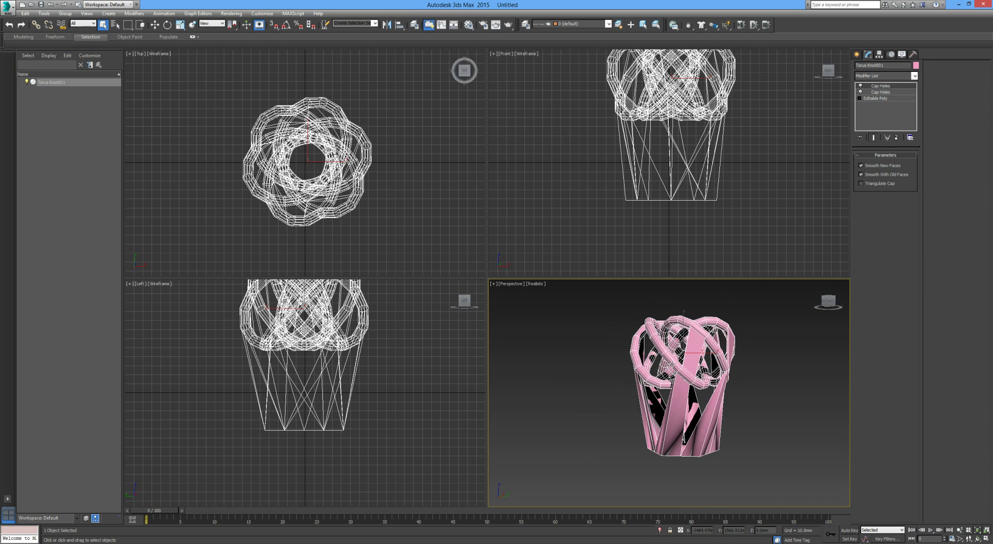
alt+middle_drag(672, 364, 690, 353)
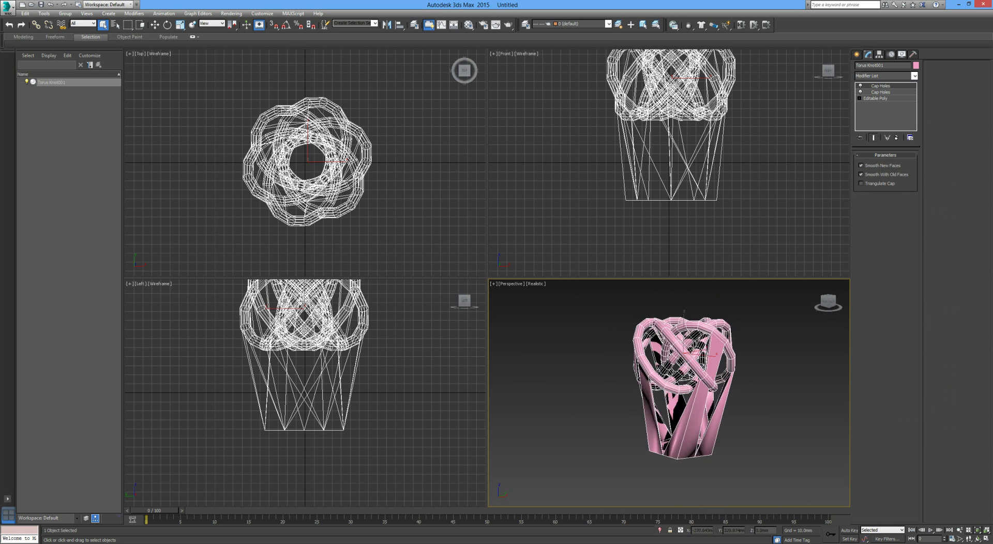
alt+middle_drag(708, 395, 724, 396)
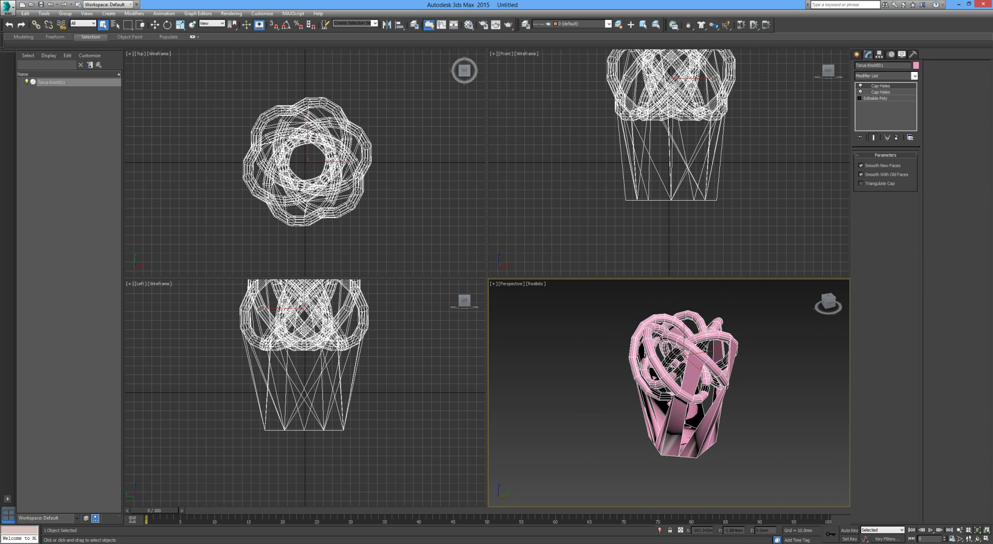
scroll(672, 393, up, 5)
right_click(637, 364)
mouse_move(683, 444)
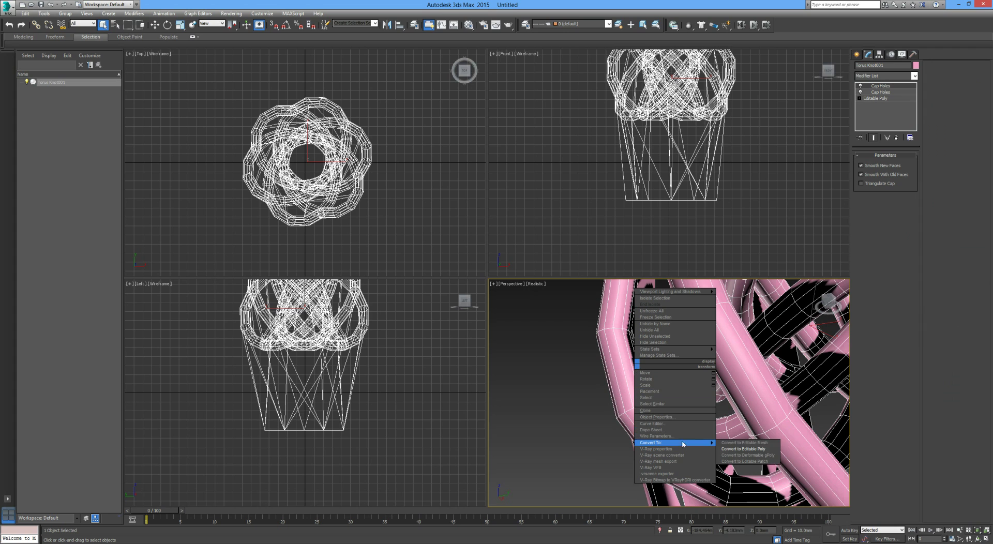
click(743, 449)
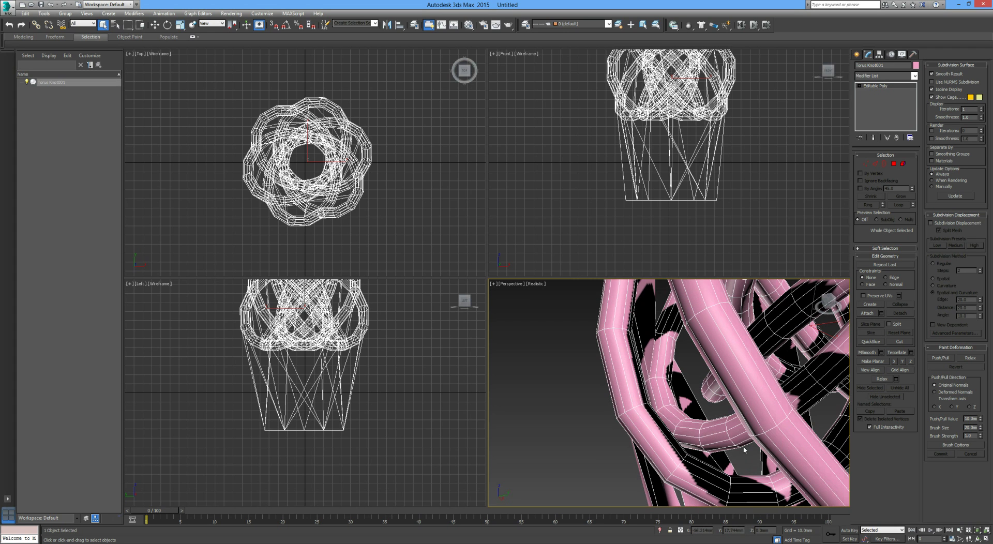
Step: Enter polygon editing on the collapsed object and clear the selection of capped polygons
scroll(675, 424, down, 8)
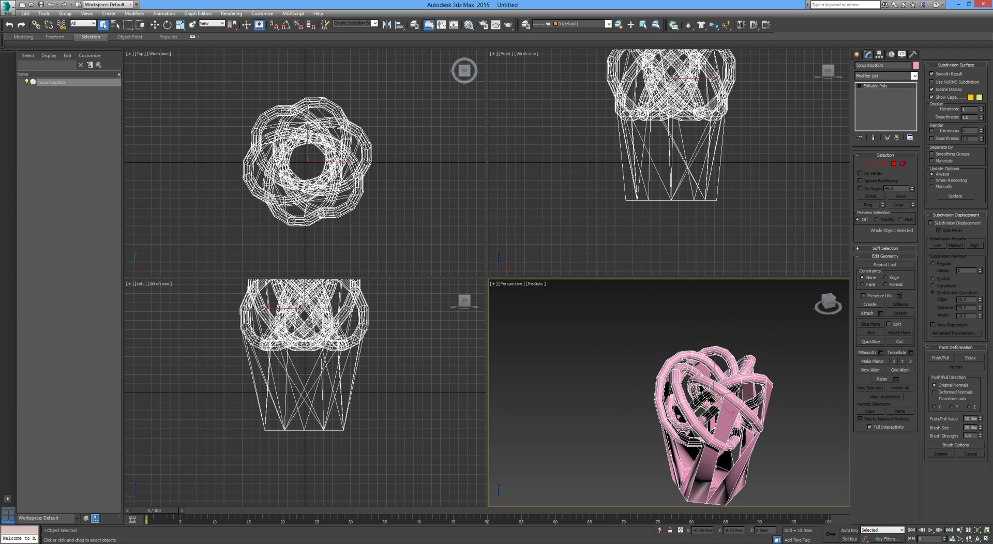
mouse_move(675, 420)
alt+middle_down()
mouse_move(693, 404)
mouse_move(644, 410)
mouse_move(617, 436)
mouse_move(646, 401)
mouse_move(656, 416)
mouse_move(680, 413)
alt+middle_up()
scroll(679, 413, down, 4)
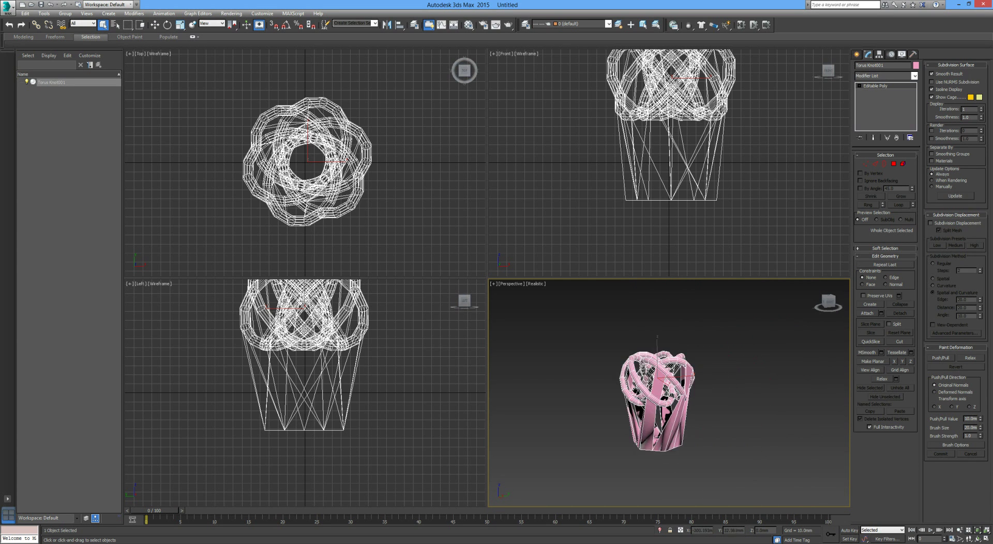
scroll(647, 398, up, 3)
alt+middle_drag(623, 385, 744, 390)
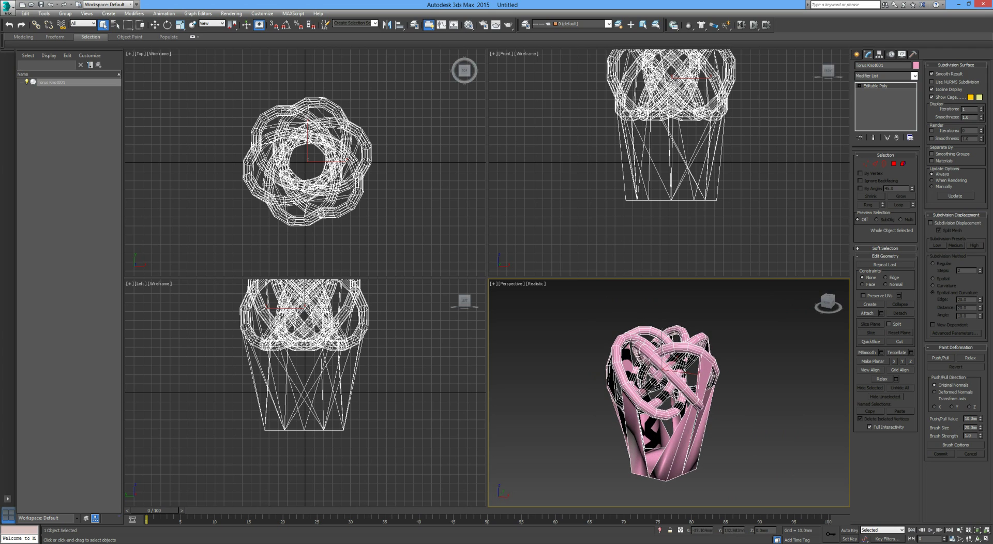
click(893, 164)
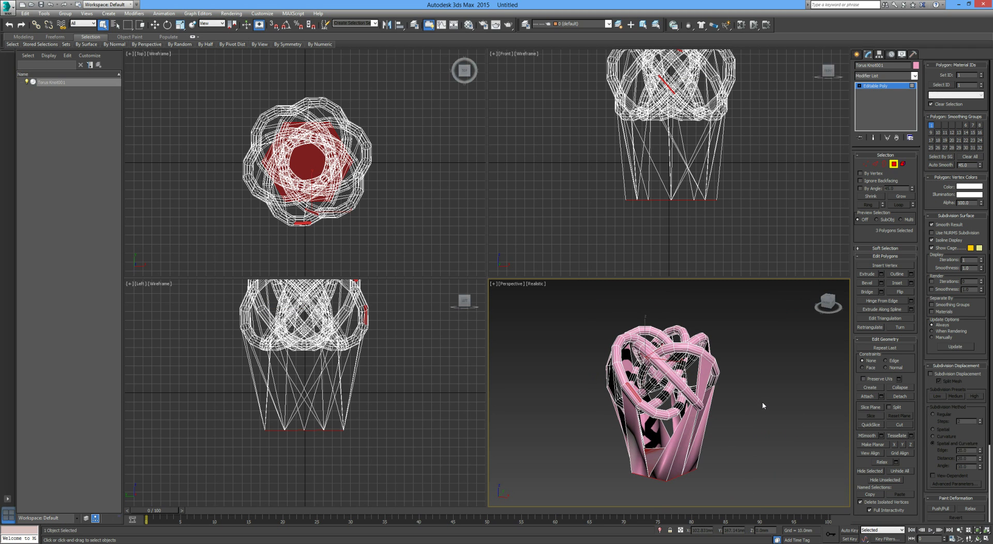
click(788, 405)
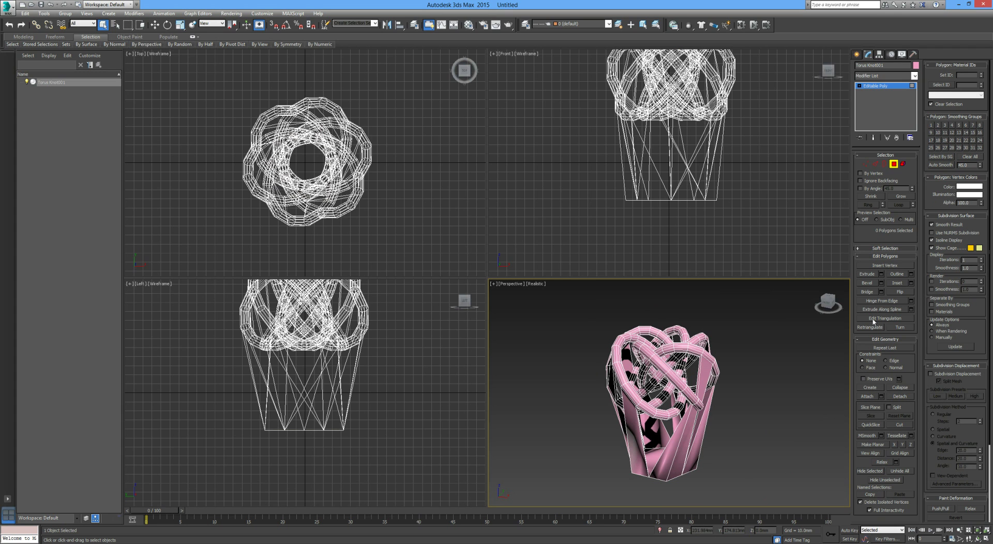
Step: Bridge facing polygons of two crossing strands across the opening in the upper torus knot
click(873, 294)
alt+middle_drag(688, 334, 677, 354)
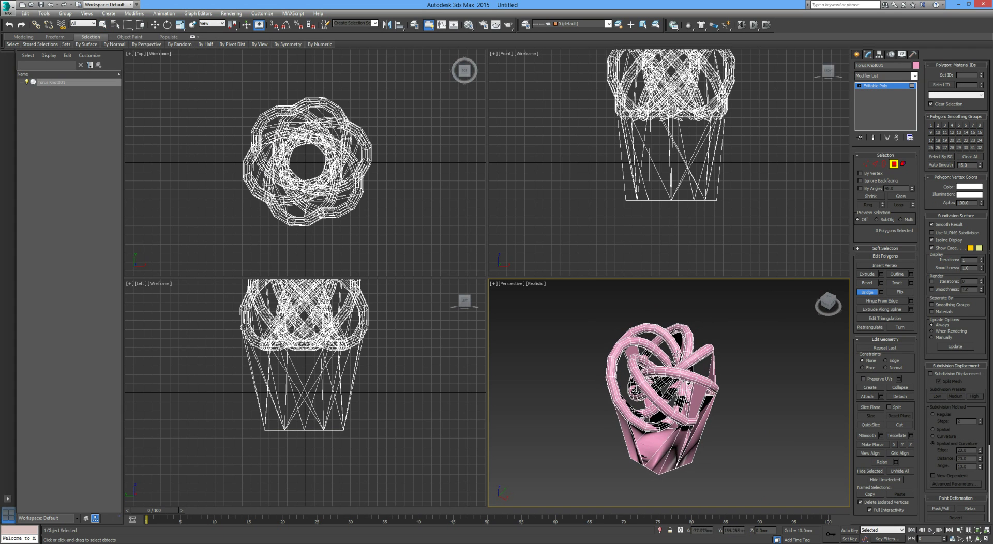
alt+middle_drag(629, 403, 646, 384)
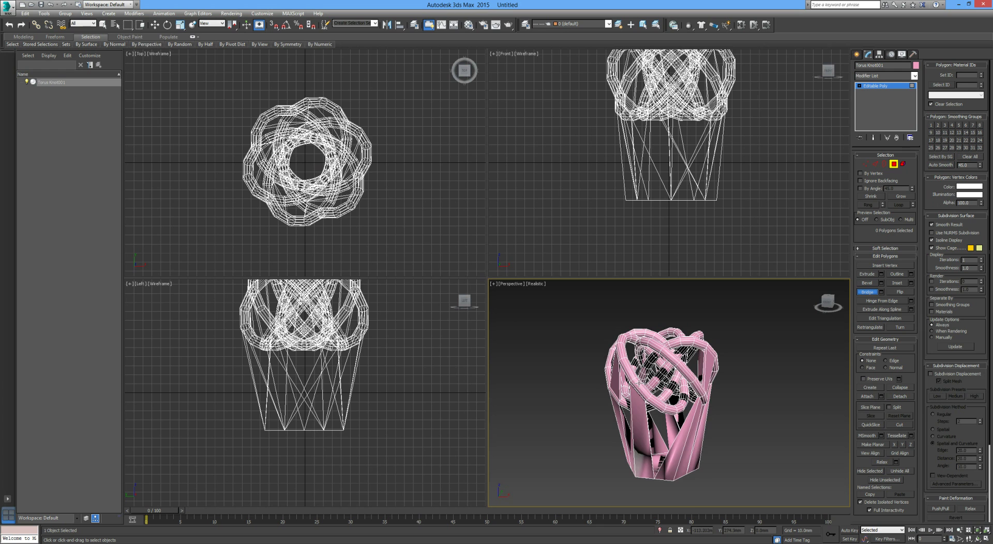
scroll(600, 389, up, 10)
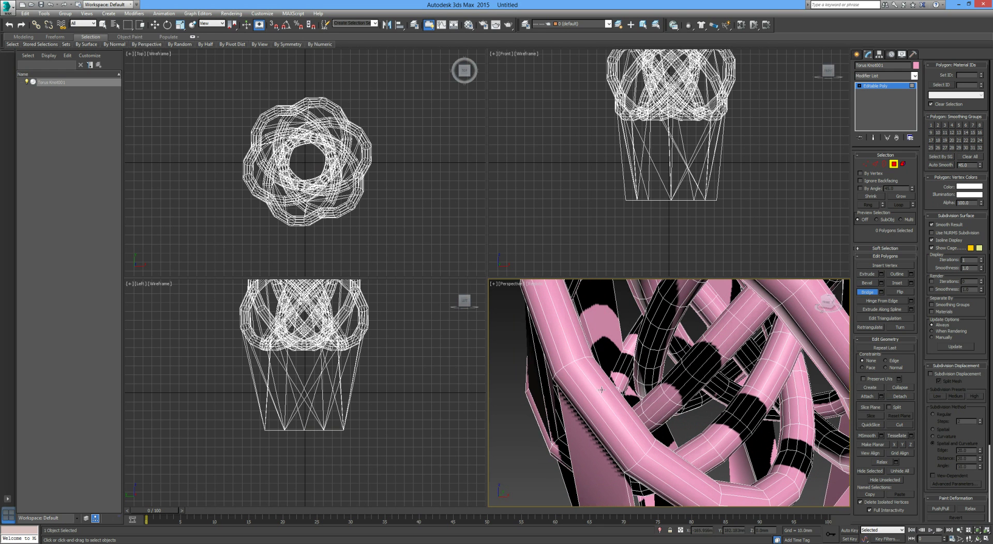
scroll(618, 391, down, 8)
alt+middle_drag(666, 380, 687, 351)
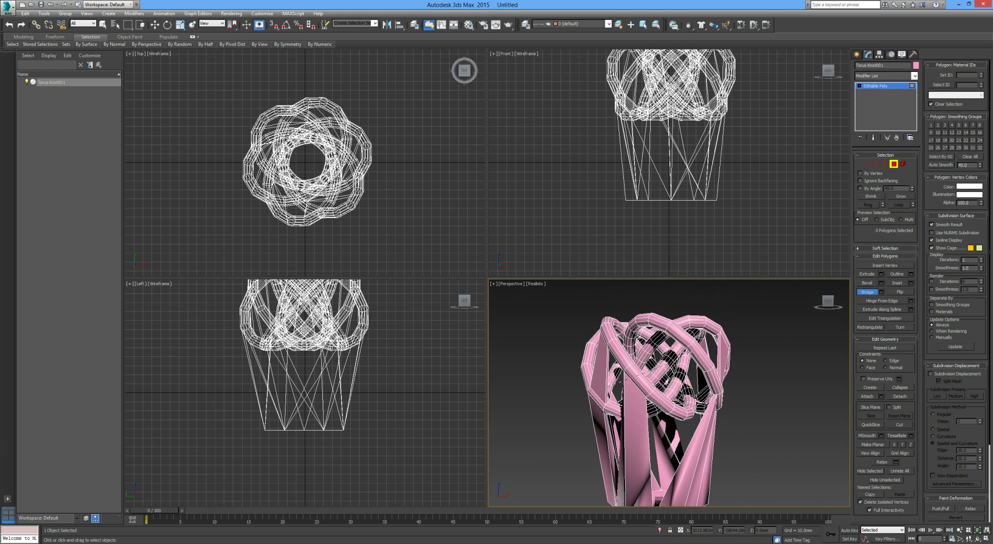
click(679, 340)
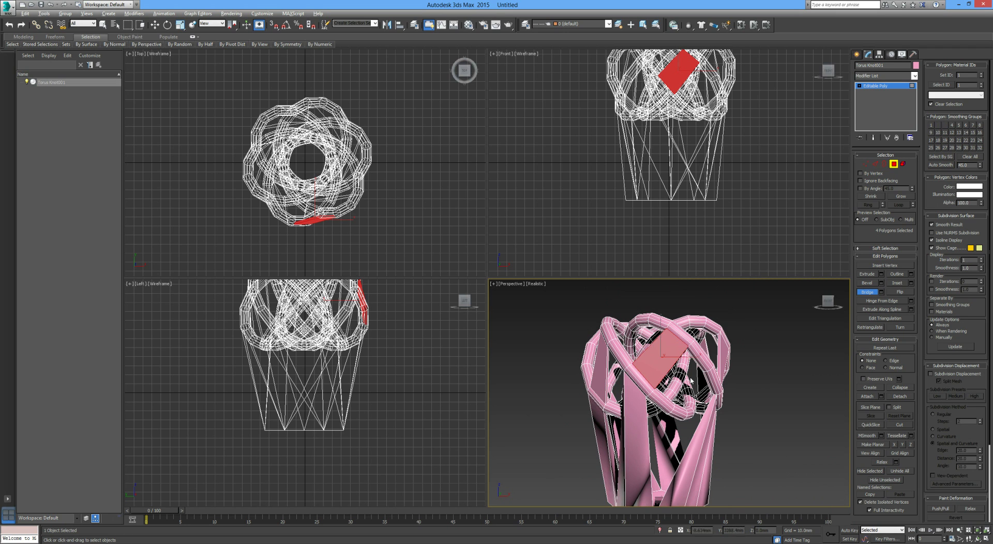
alt+middle_drag(691, 380, 700, 375)
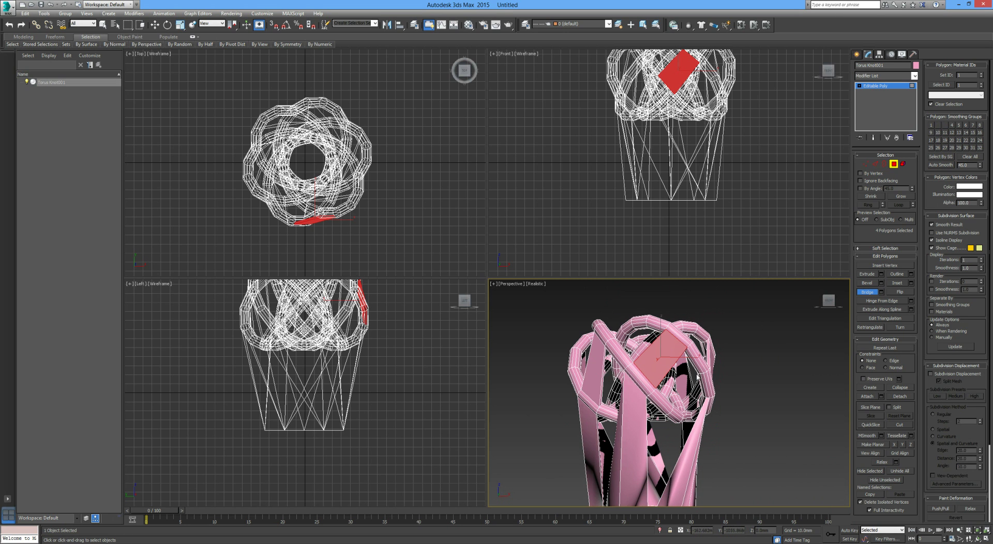
Step: End the Bridge operation, leave polygon editing and deselect the torus knot object
right_click(752, 374)
click(896, 163)
click(766, 358)
alt+middle_drag(766, 360, 627, 378)
scroll(626, 378, down, 5)
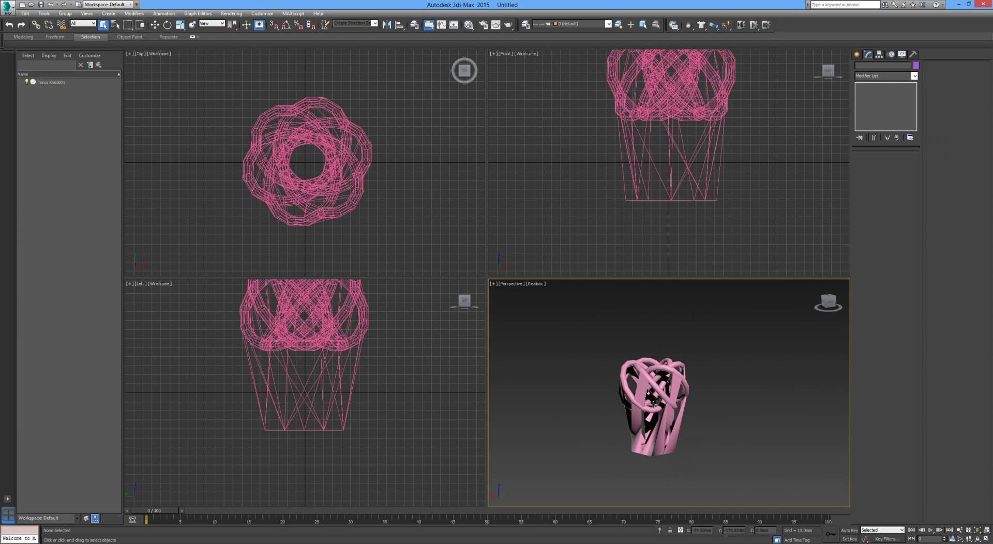
Step: Apply a TurboSmooth modifier with 3 iterations to the torus knot object, and deselect it to check the smoothed shape
click(681, 401)
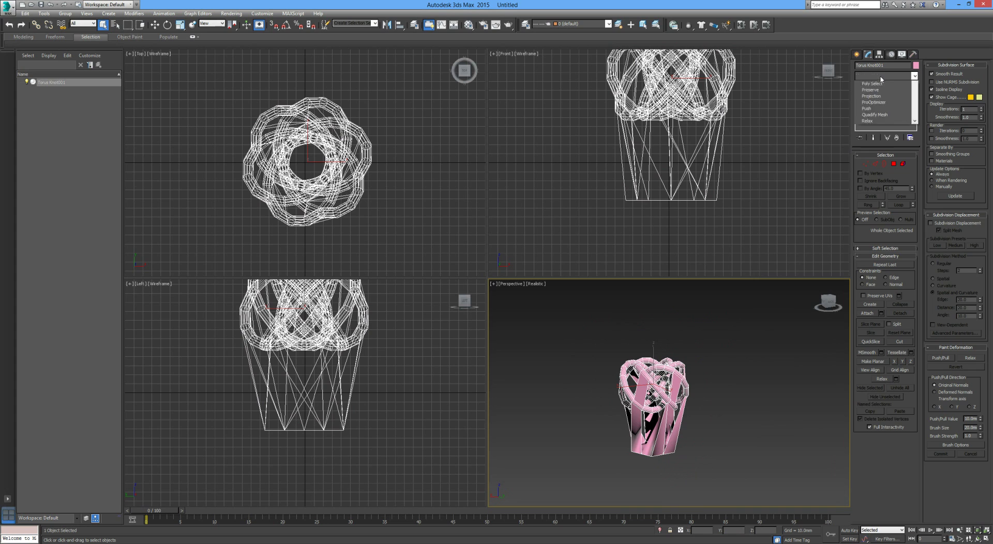
click(882, 76)
scroll(900, 304, down, 3)
scroll(900, 300, down, 9)
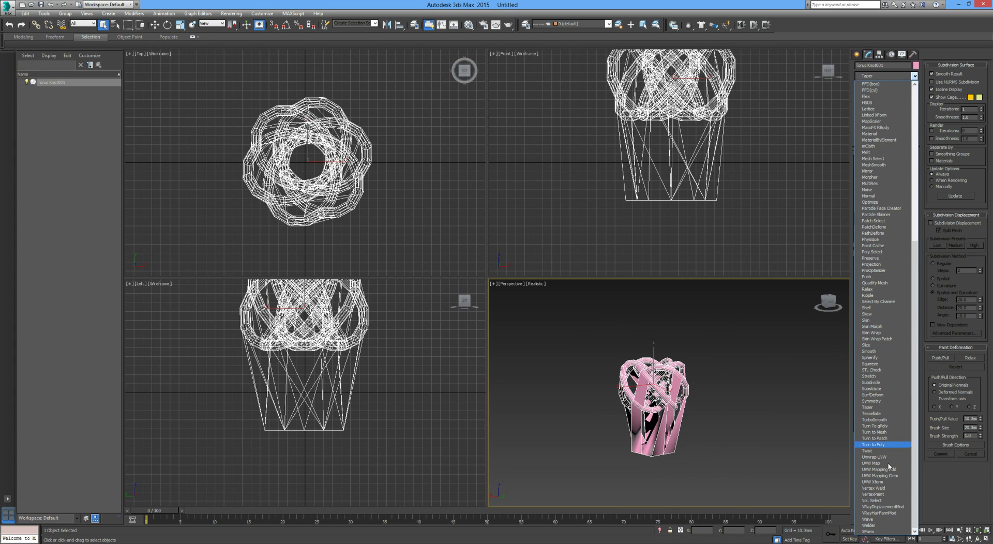
click(882, 420)
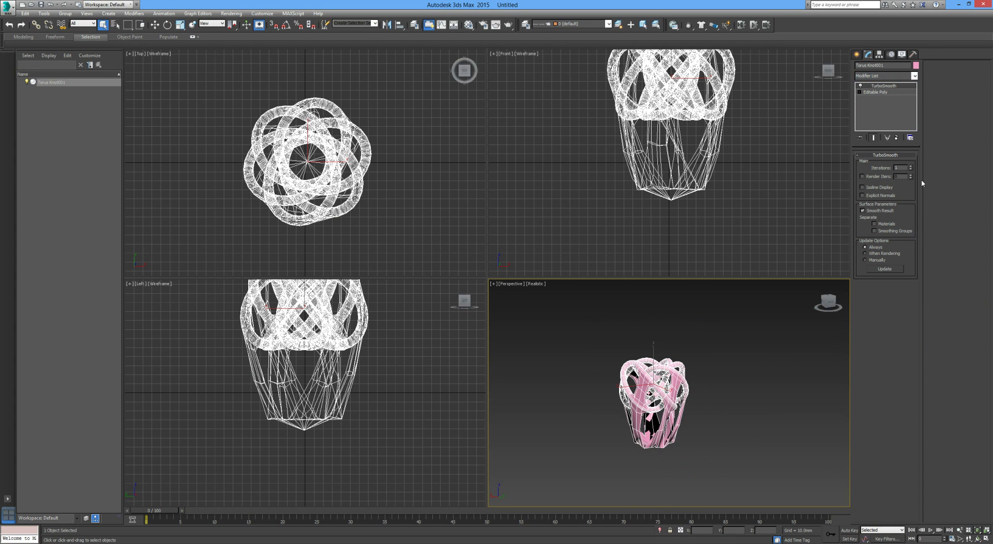
click(910, 166)
click(910, 166)
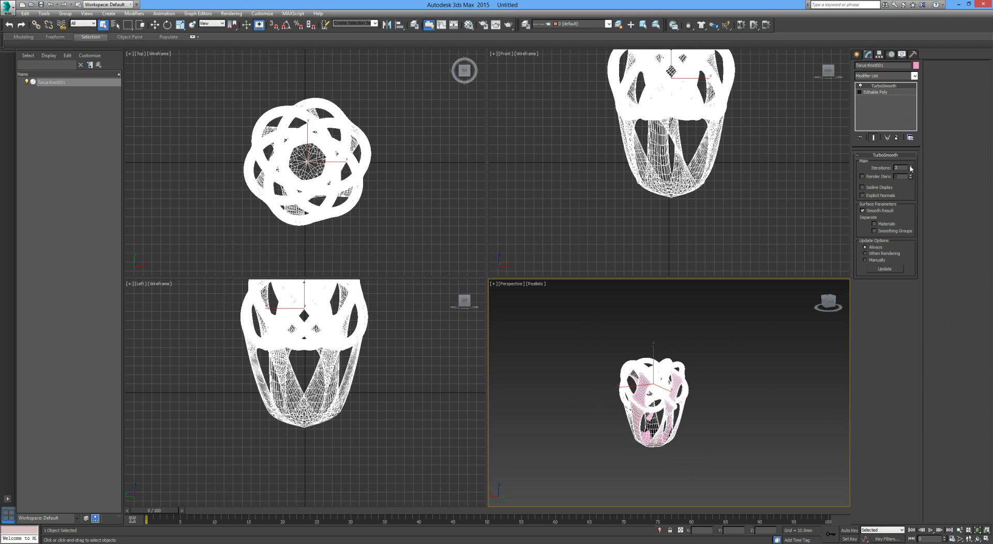
click(759, 384)
alt+middle_drag(738, 407, 661, 400)
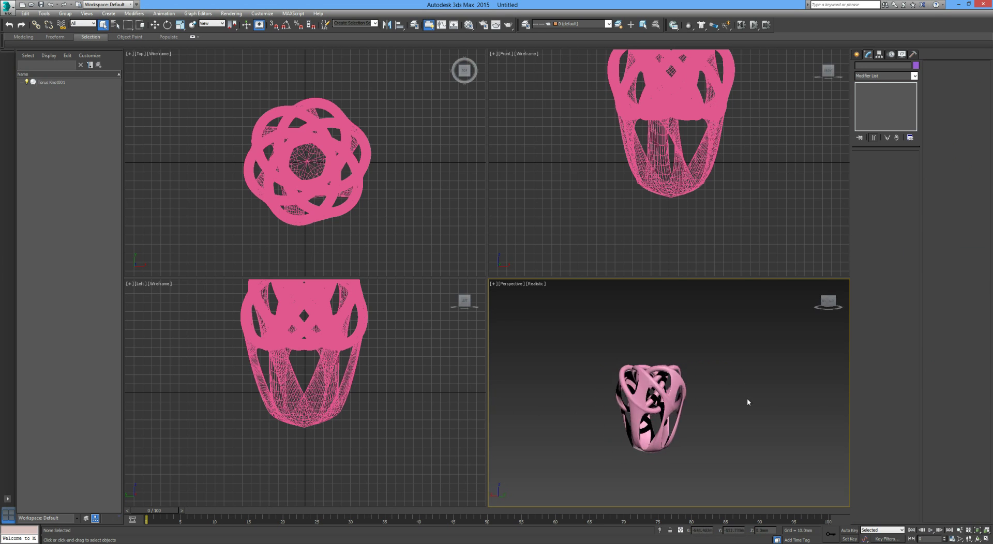
alt+middle_drag(747, 402, 652, 396)
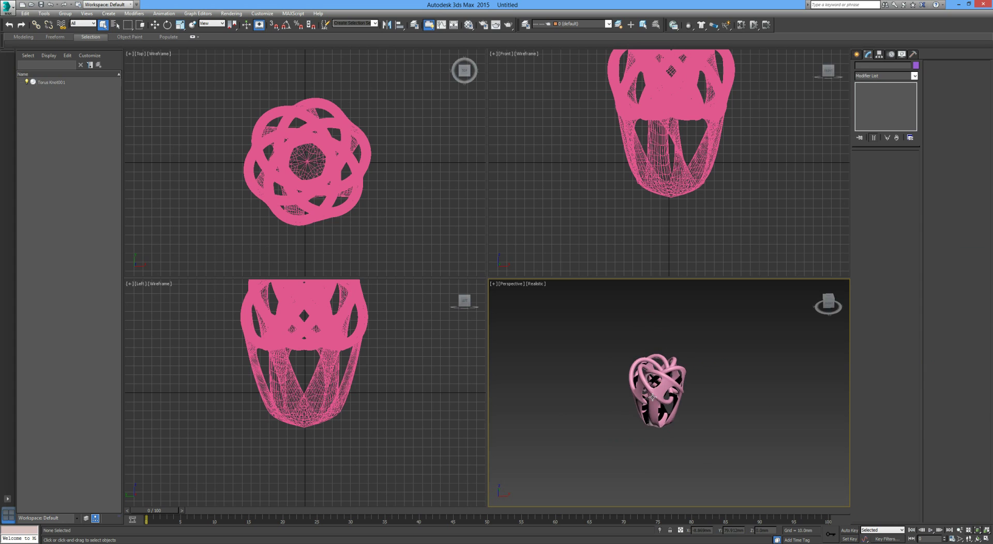
scroll(651, 397, up, 4)
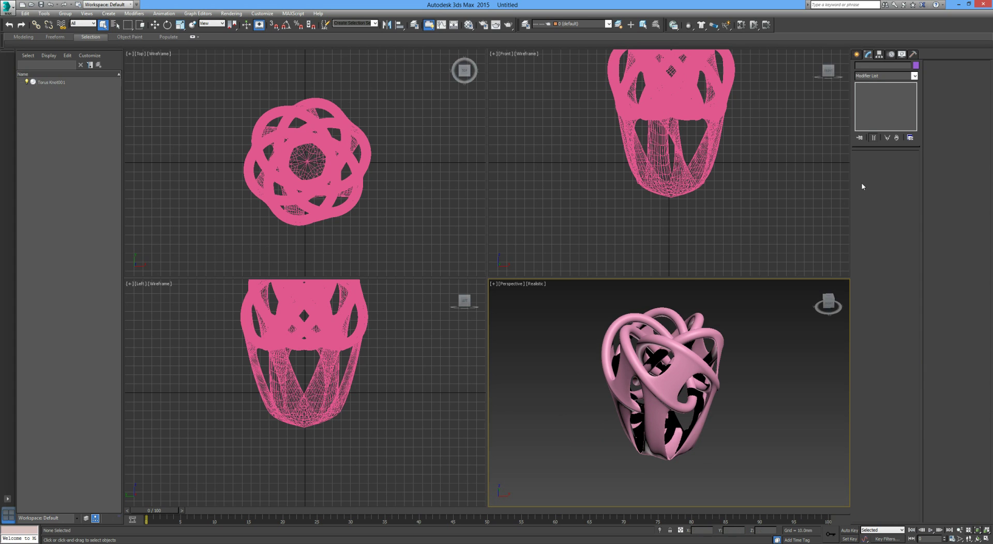
Step: Turn off the TurboSmooth effect and add a Twist modifier that strongly twists the object about its Z axis
click(671, 370)
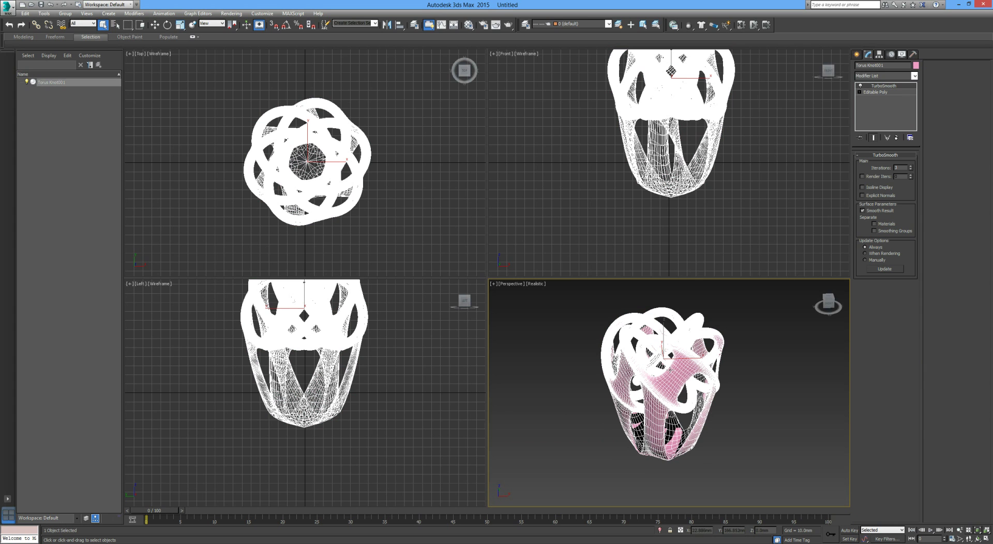
click(860, 86)
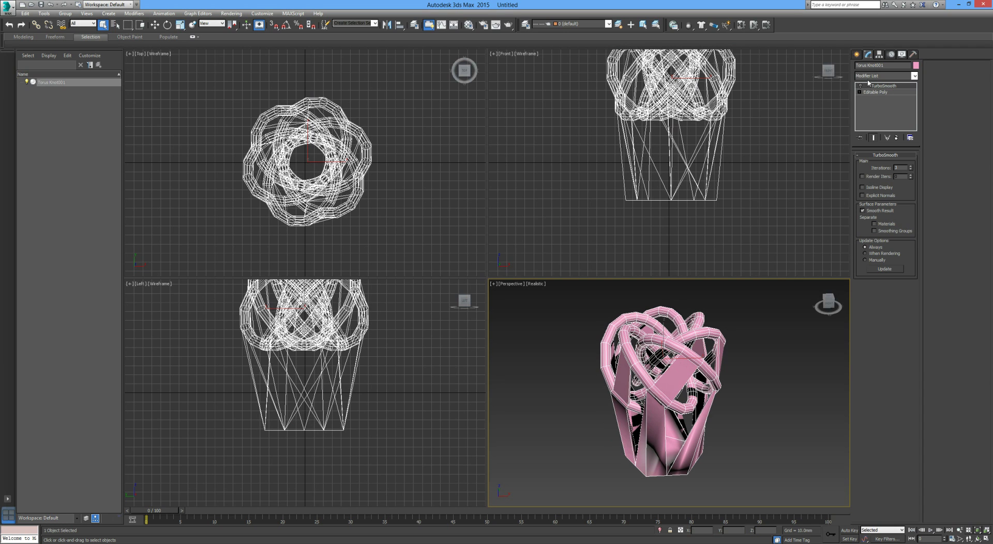
click(869, 76)
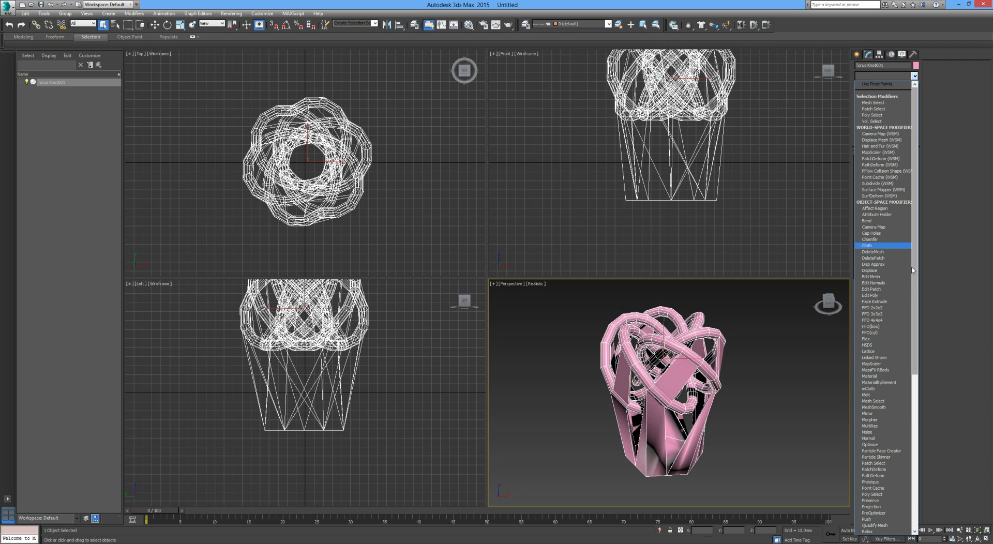
key(t)
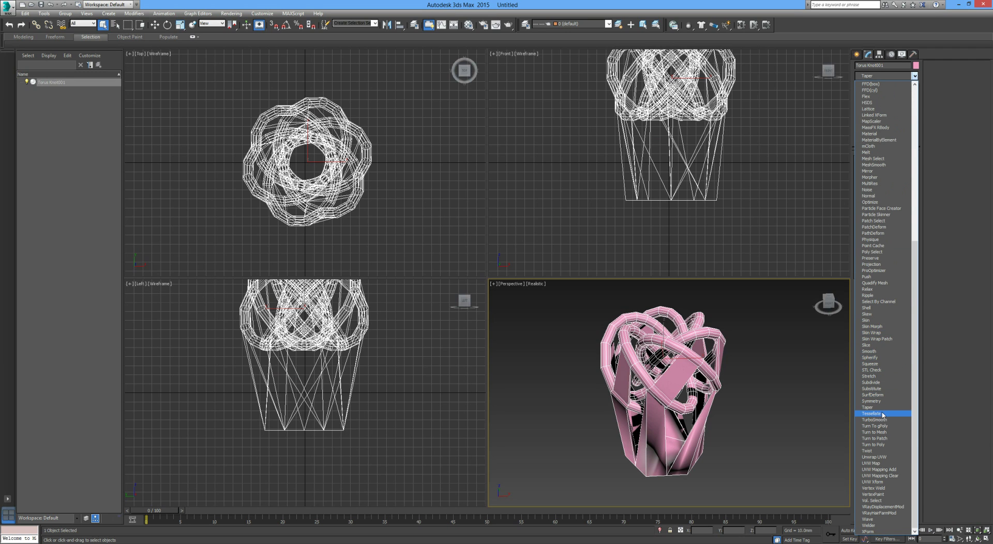
click(877, 451)
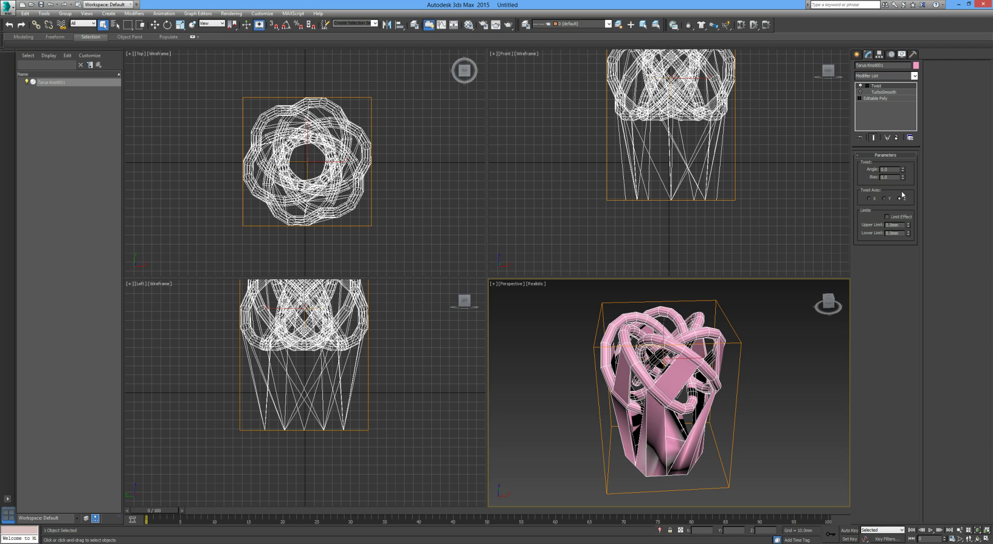
drag(905, 172, 918, 39)
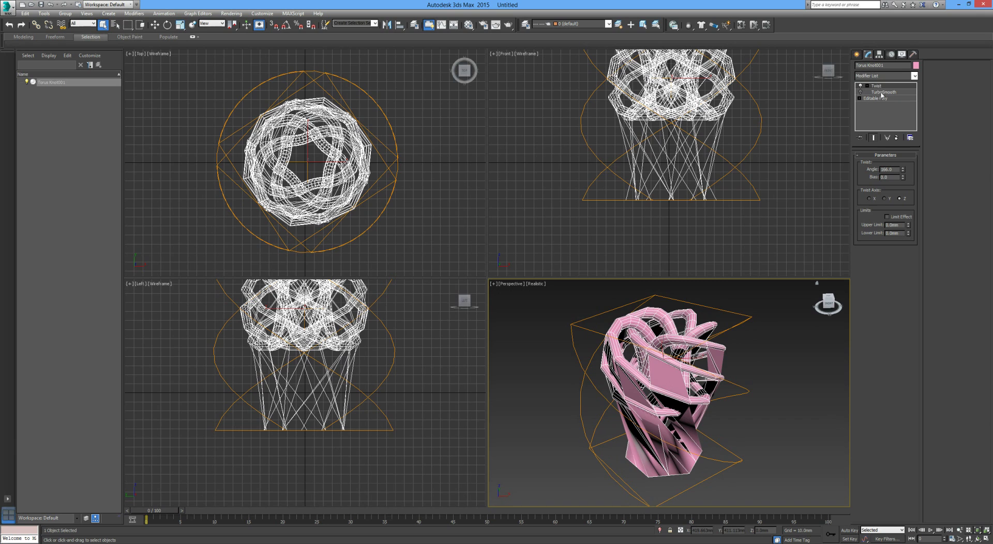
Step: Move the Twist modifier below TurboSmooth in the stack, turn TurboSmooth back on and deselect the object to check the result
drag(881, 86, 882, 99)
click(765, 411)
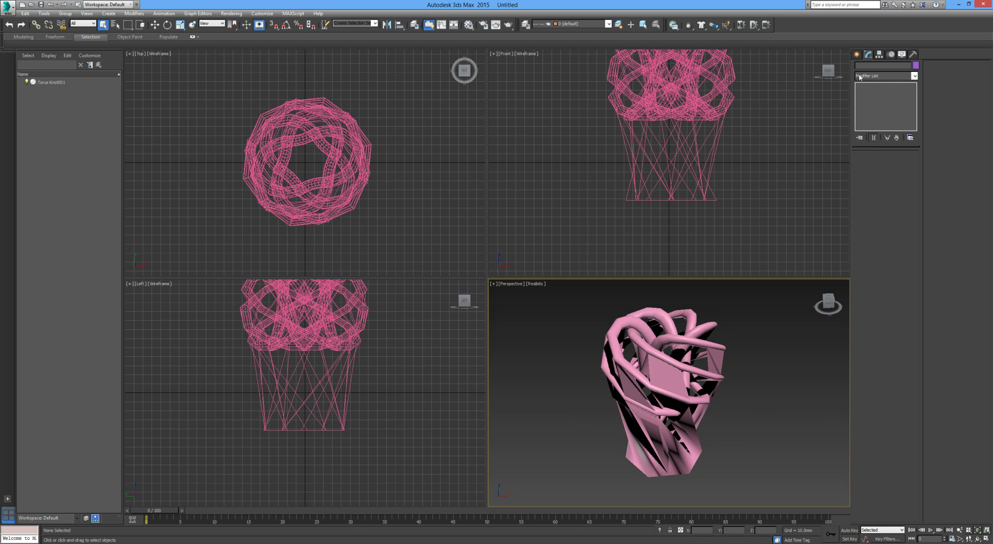
click(687, 362)
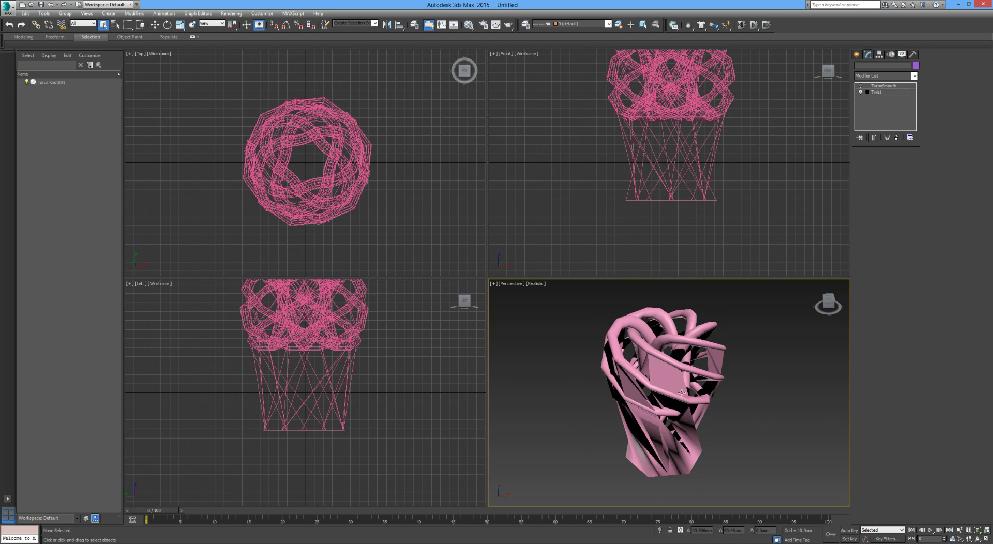
click(861, 87)
click(759, 371)
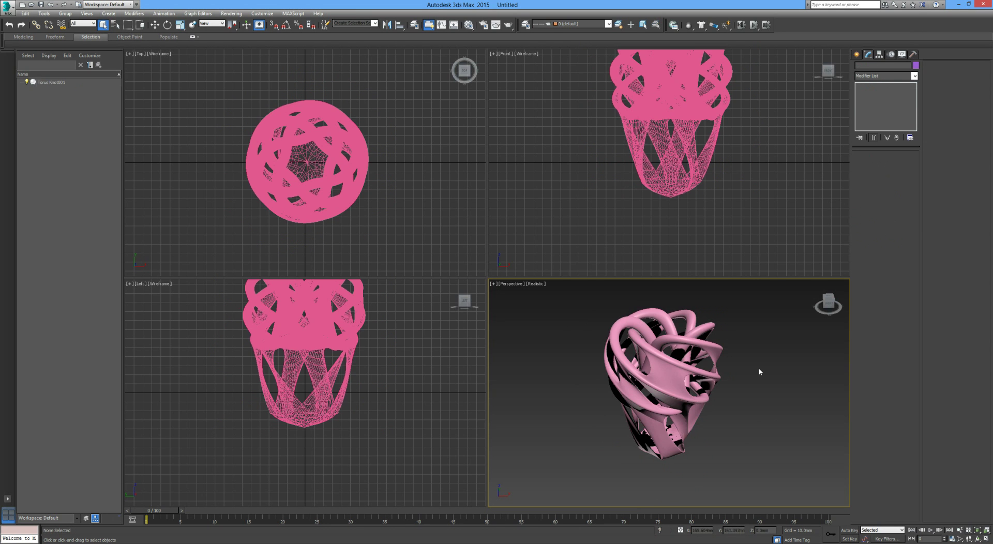
alt+middle_drag(759, 372, 672, 424)
scroll(641, 384, down, 4)
scroll(658, 392, down, 4)
scroll(659, 394, up, 6)
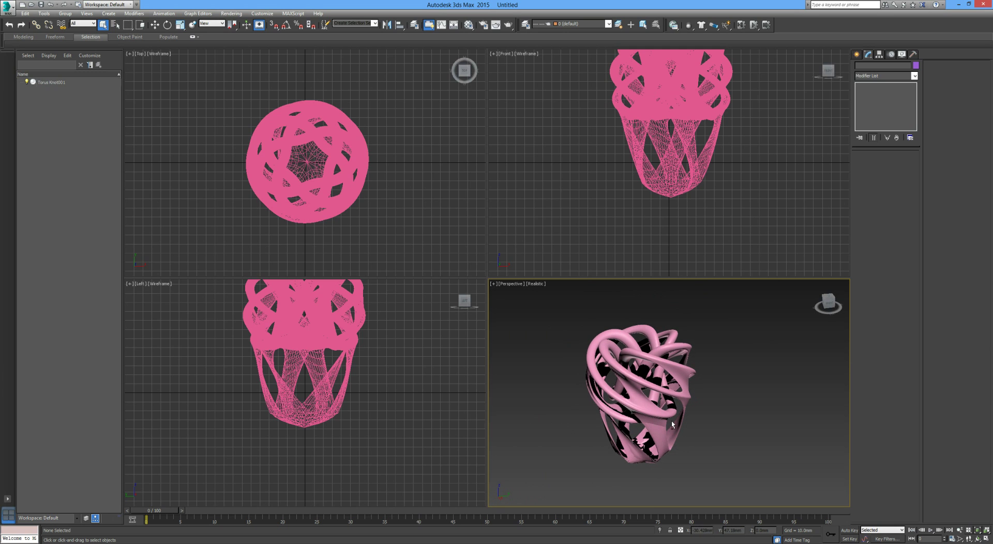